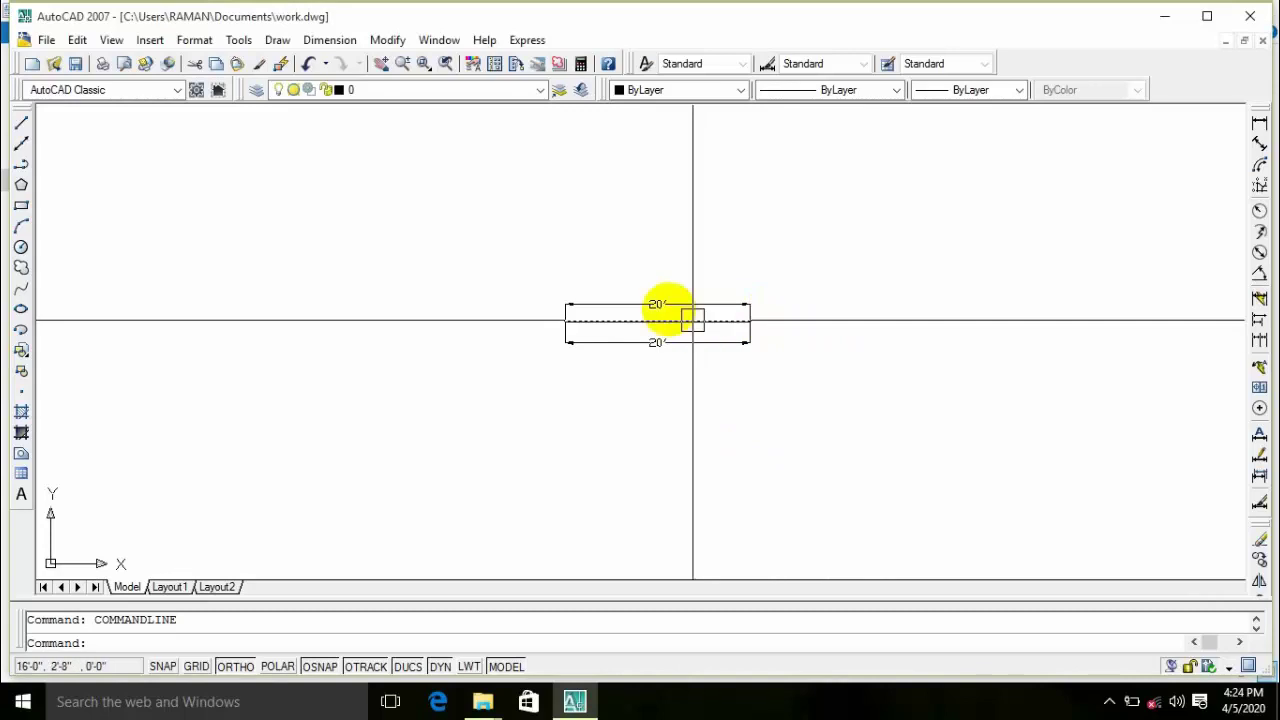
scroll(641, 326, up, 5)
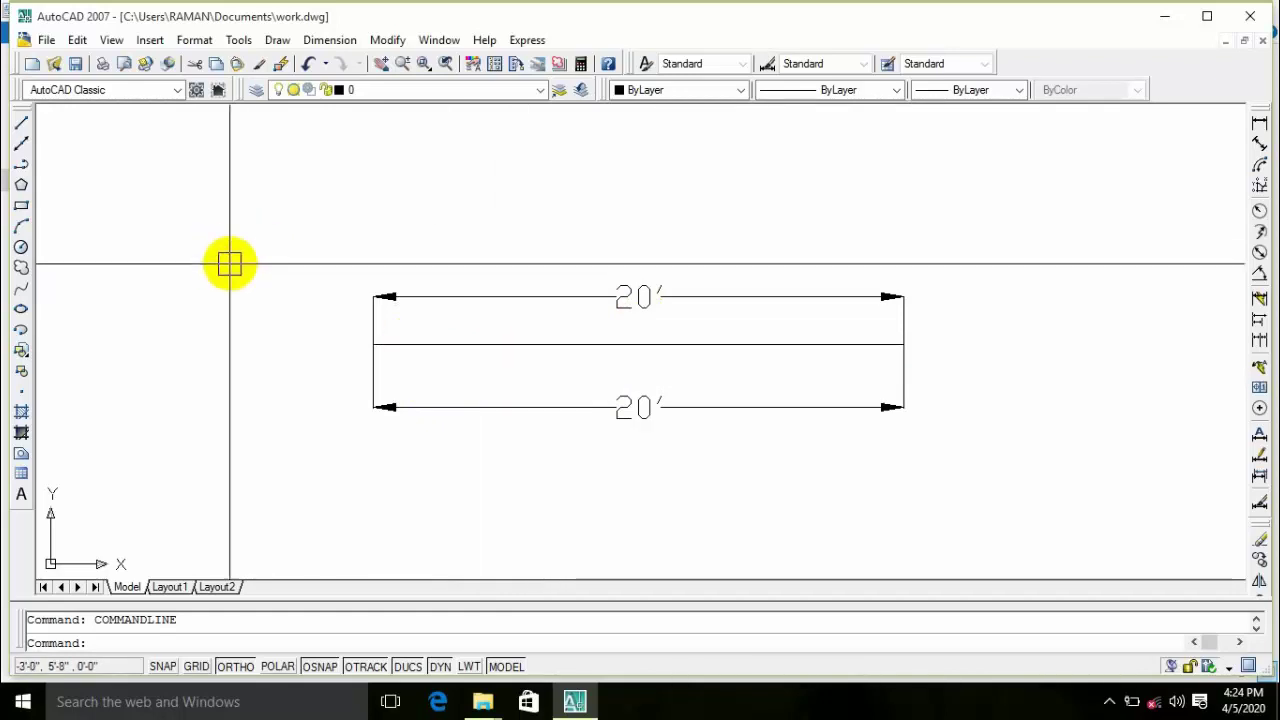
scroll(240, 295, down, 4)
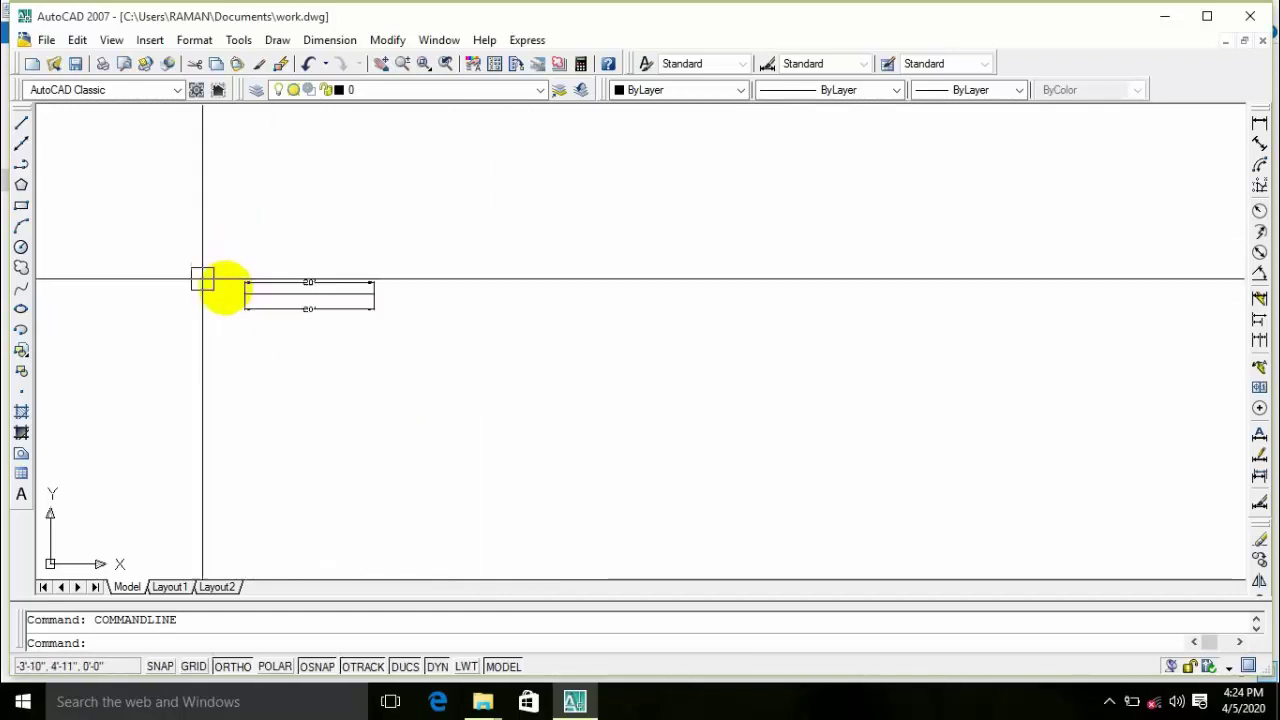
middle_drag(306, 309, 551, 335)
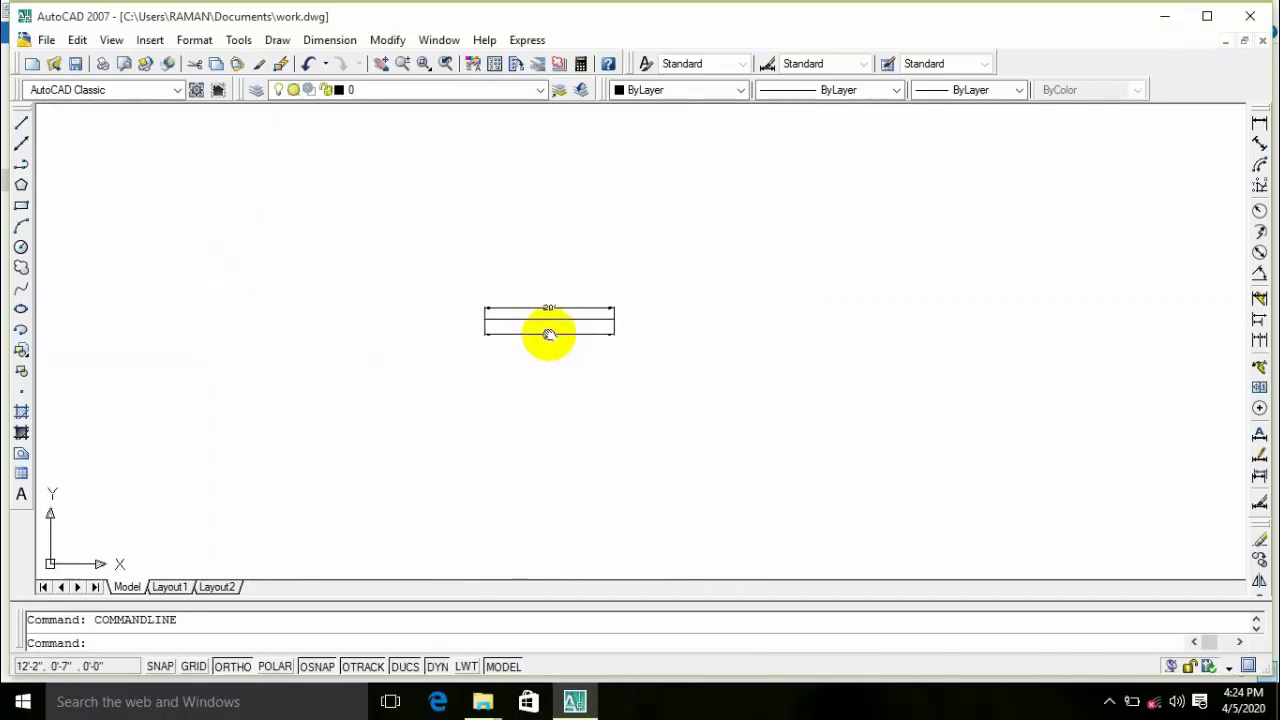
In the display options, set the crosshair size to 100 and the reference edit fading intensity to 90.
click(245, 41)
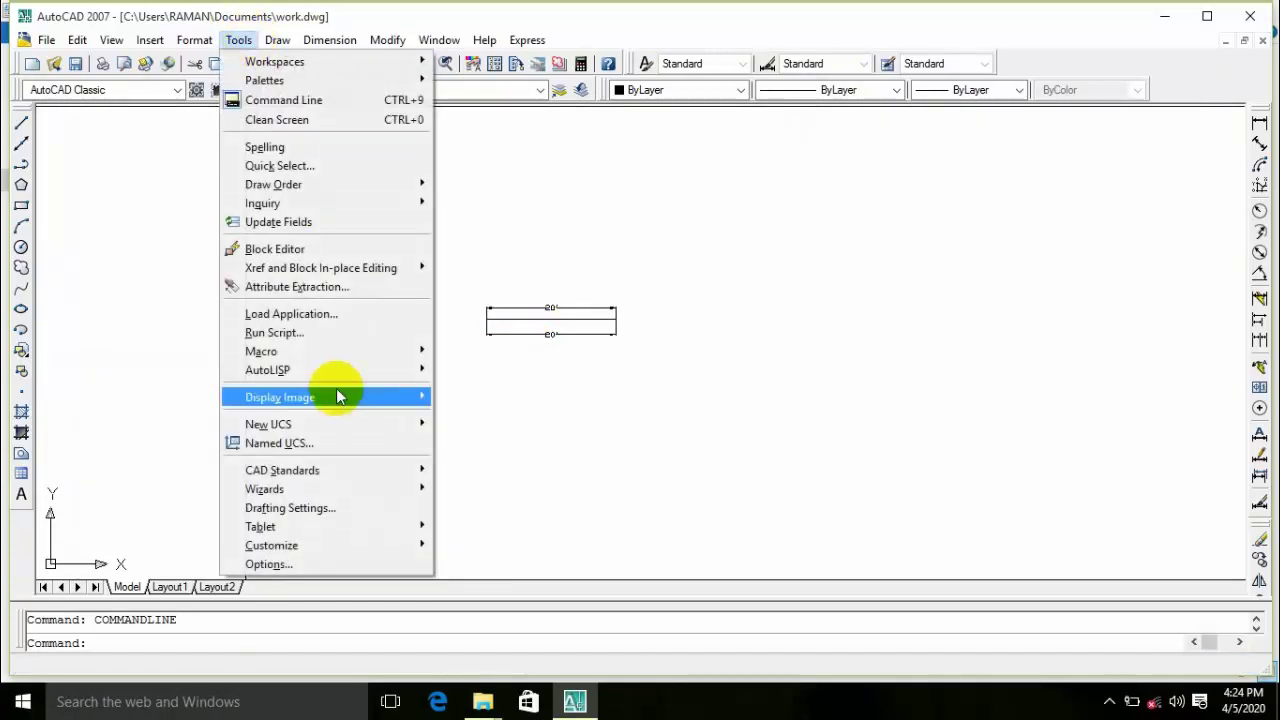
click(284, 566)
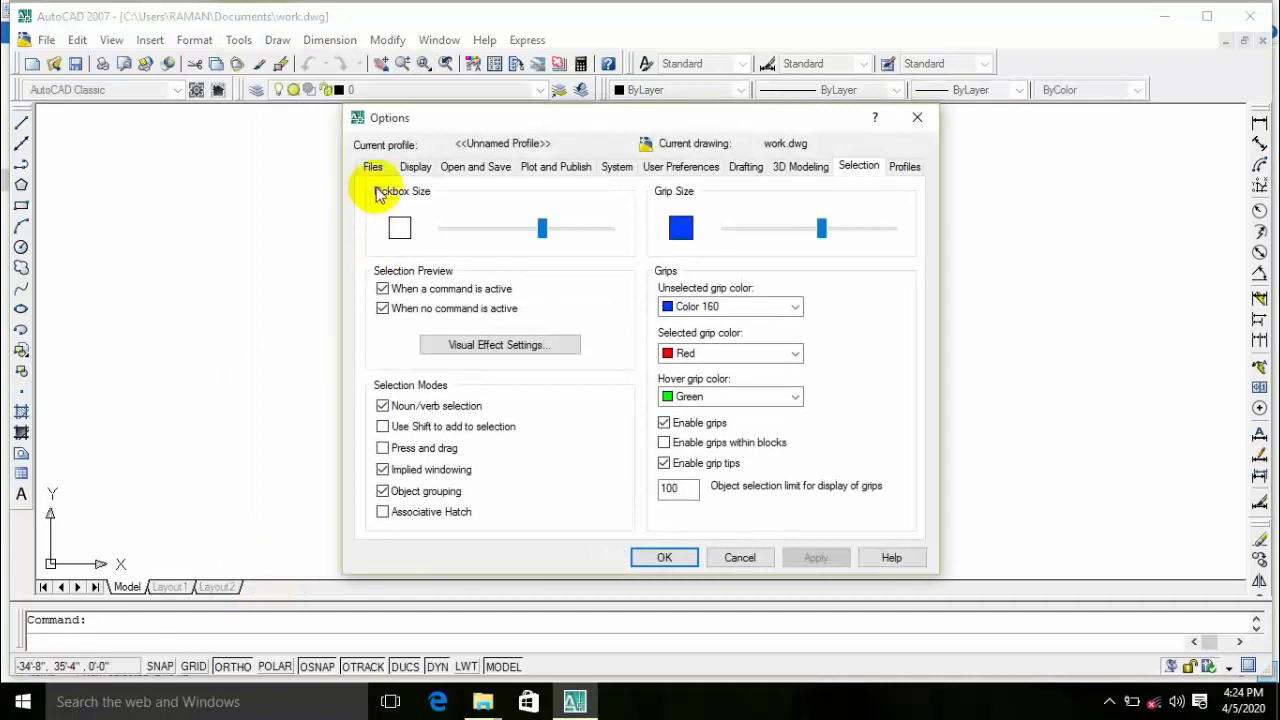
click(412, 168)
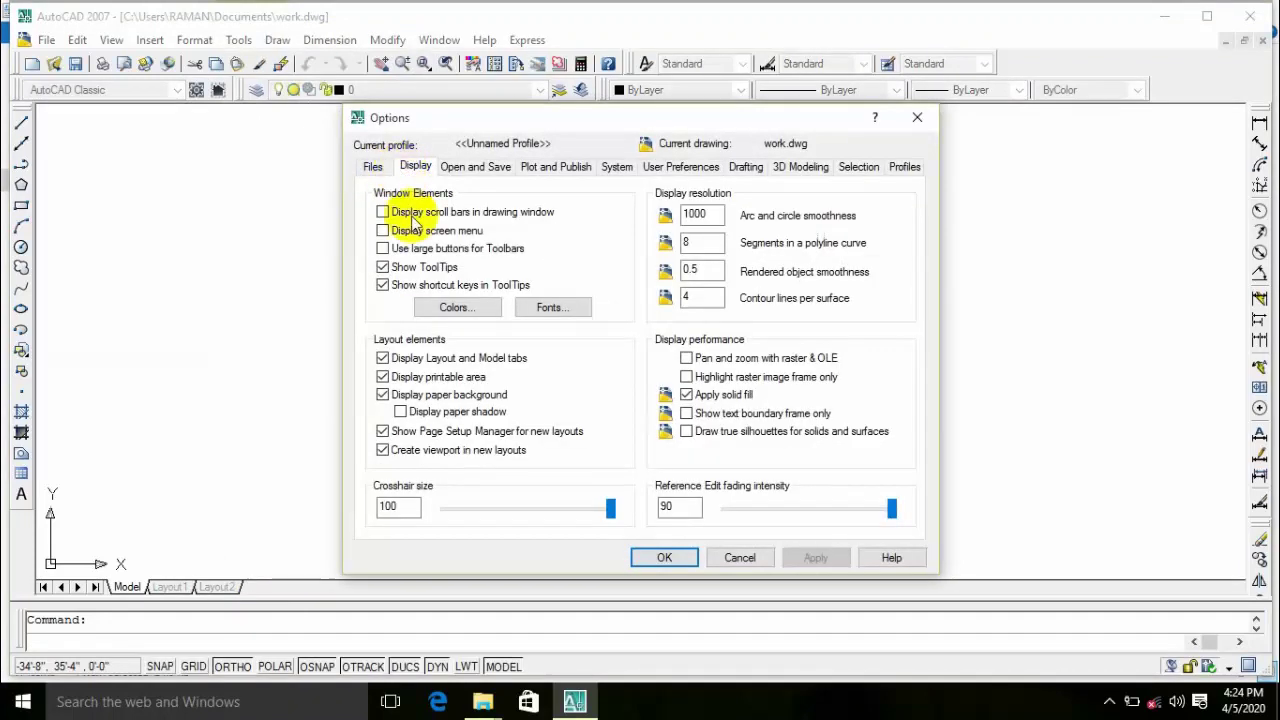
mouse_move(612, 510)
mouse_down()
mouse_move(560, 508)
mouse_move(623, 508)
mouse_up()
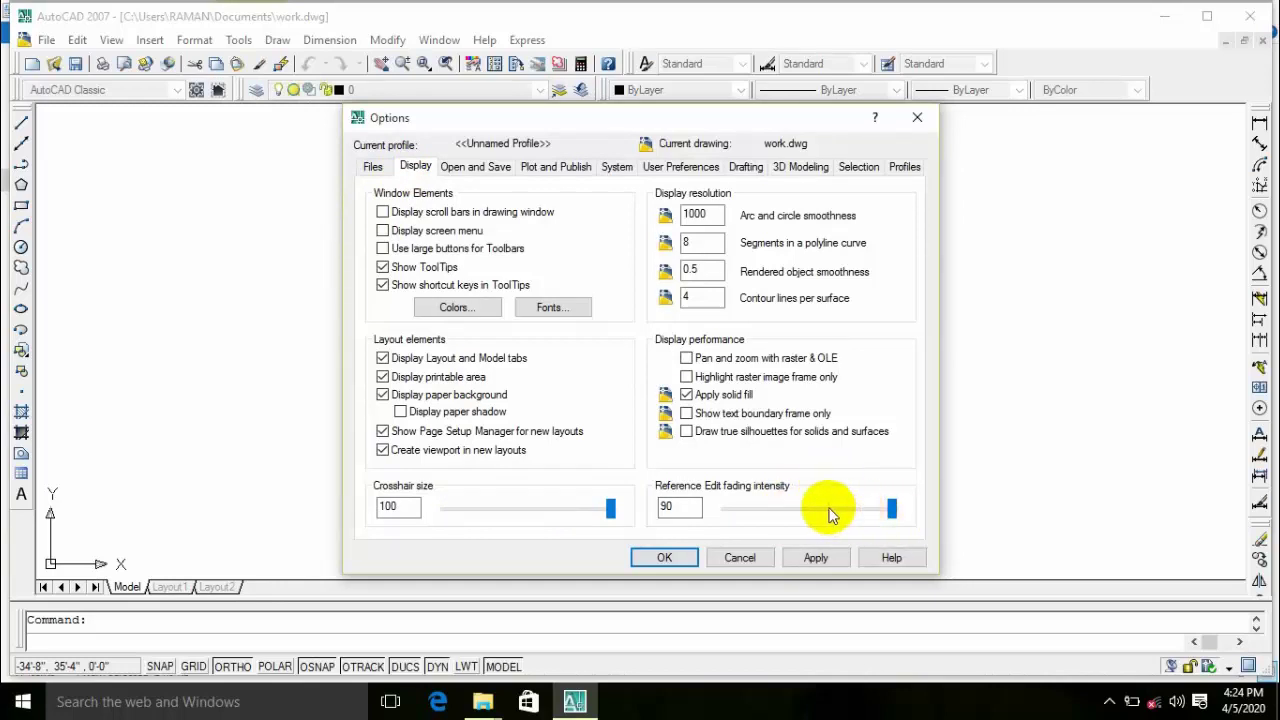
drag(860, 510, 899, 513)
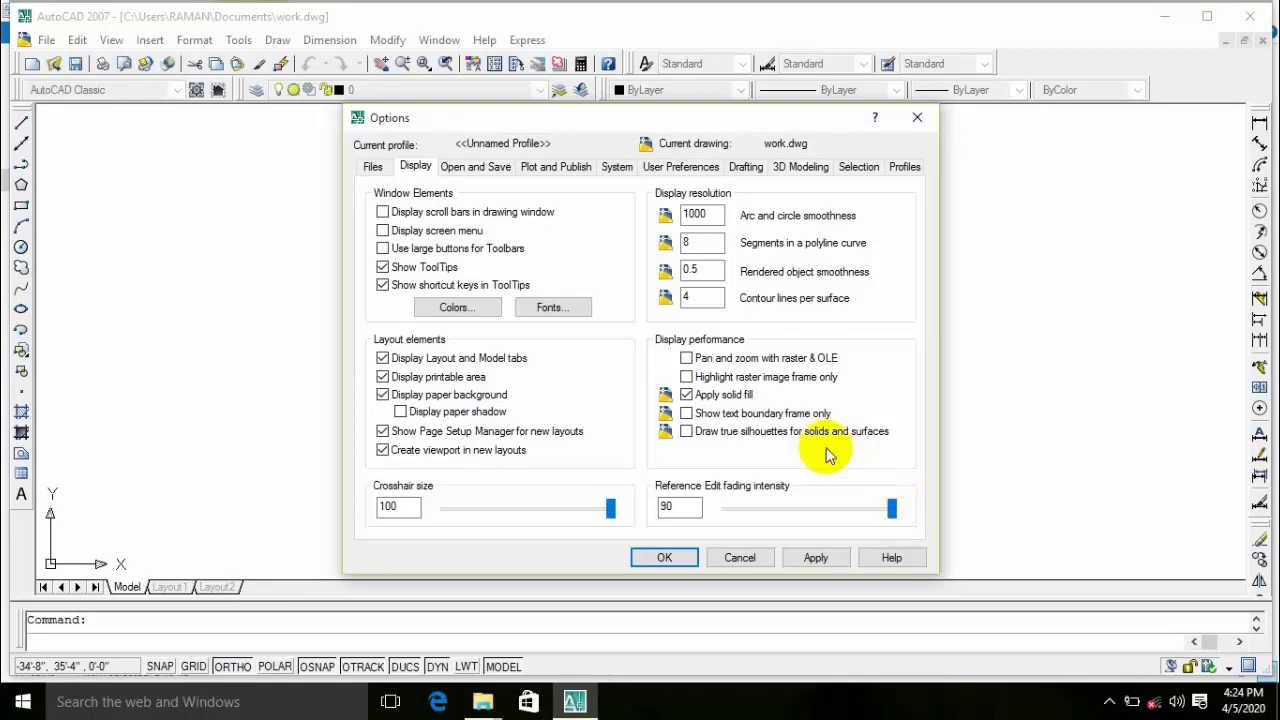
Set the default file save format to AutoCAD 2000/LT2000 Drawing (*.dwg) in the options.
click(477, 167)
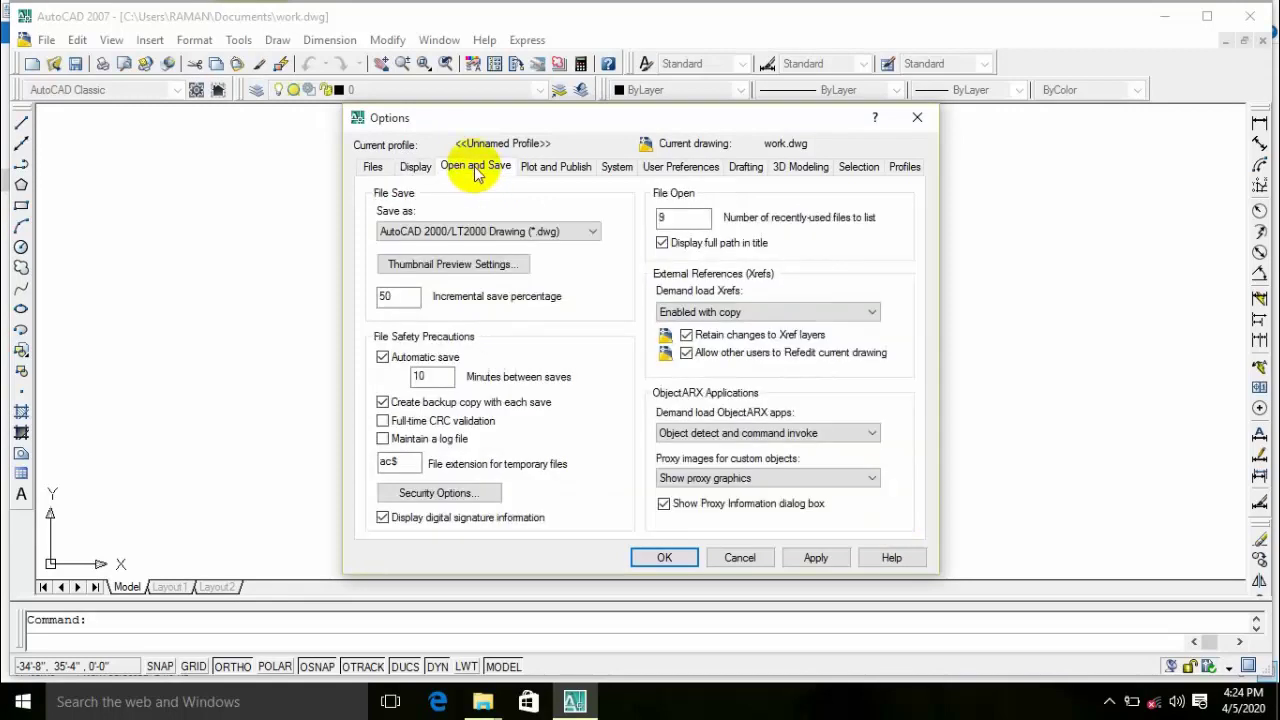
click(565, 231)
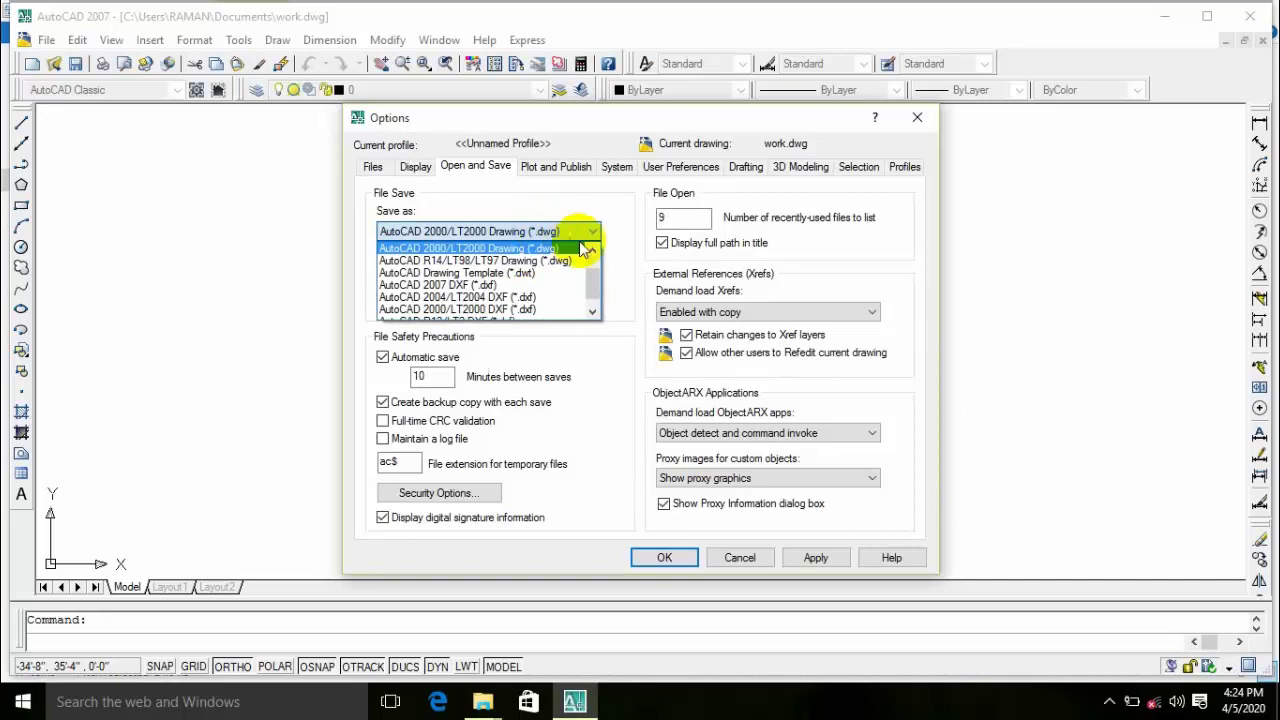
scroll(490, 255, up, 1)
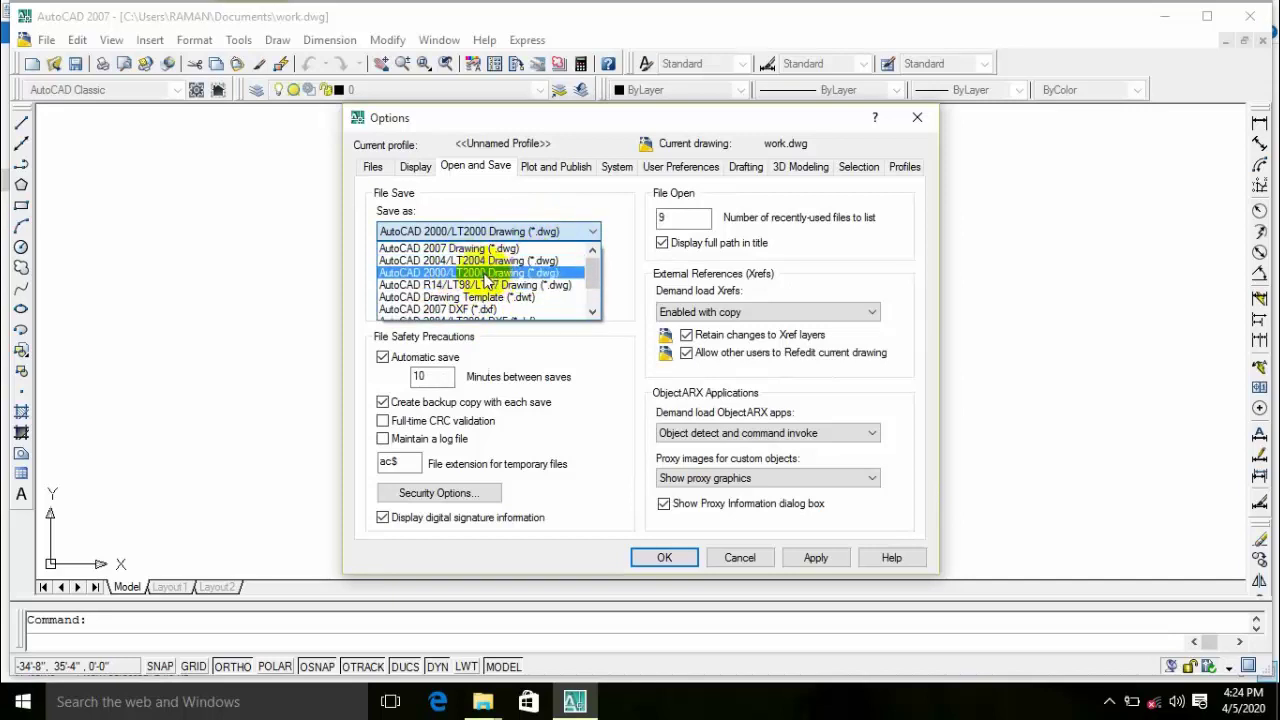
click(485, 277)
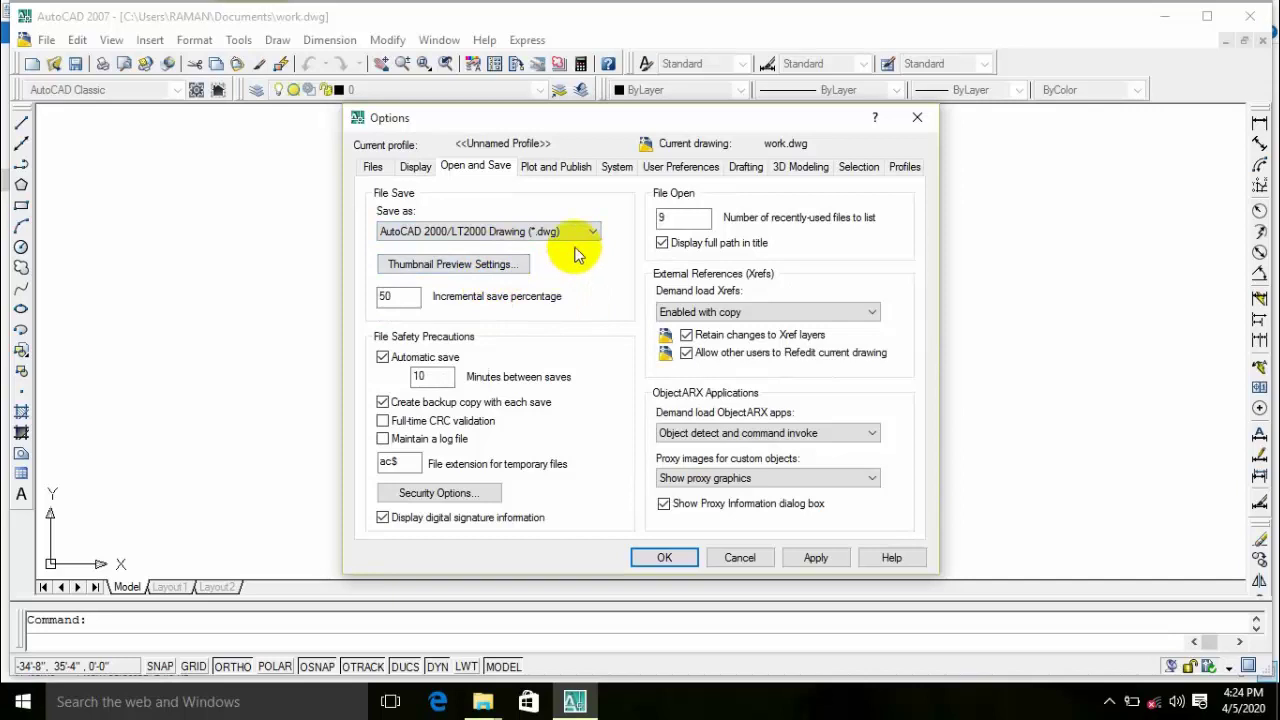
Customize right-click behaviour to Repeat Last Command in default and edit modes and ENTER while a command is in progress.
click(540, 170)
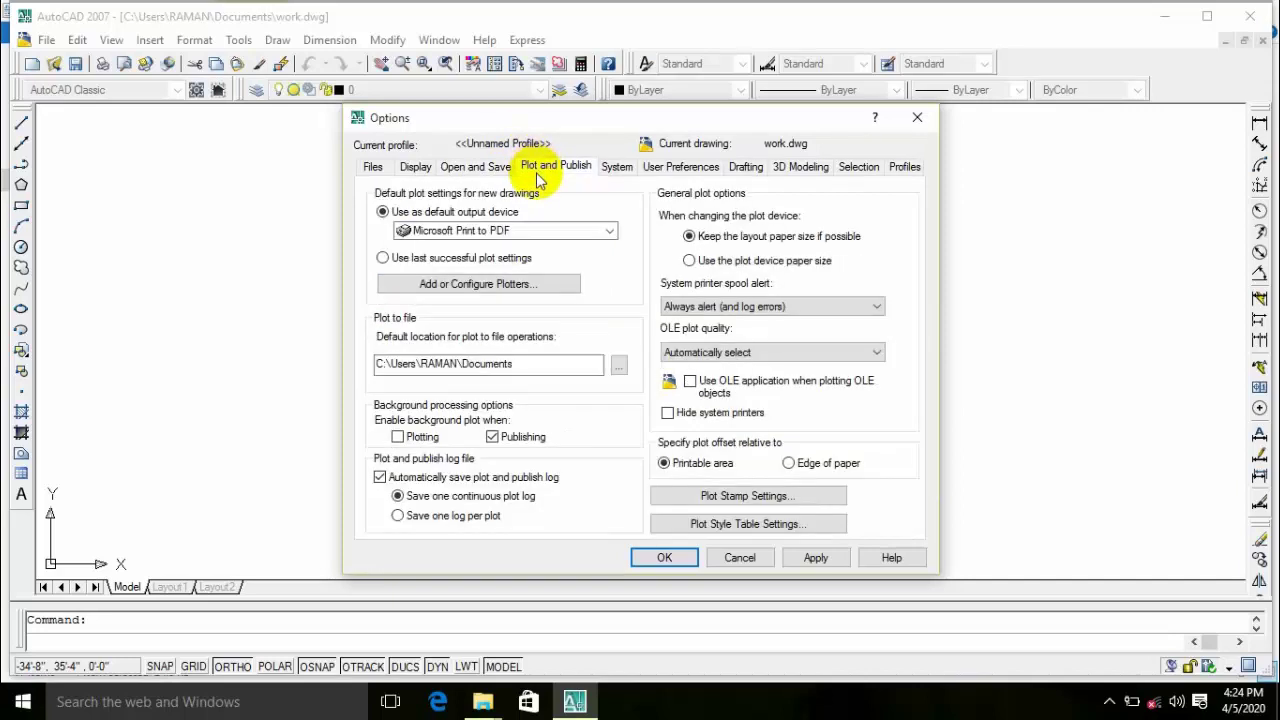
click(614, 172)
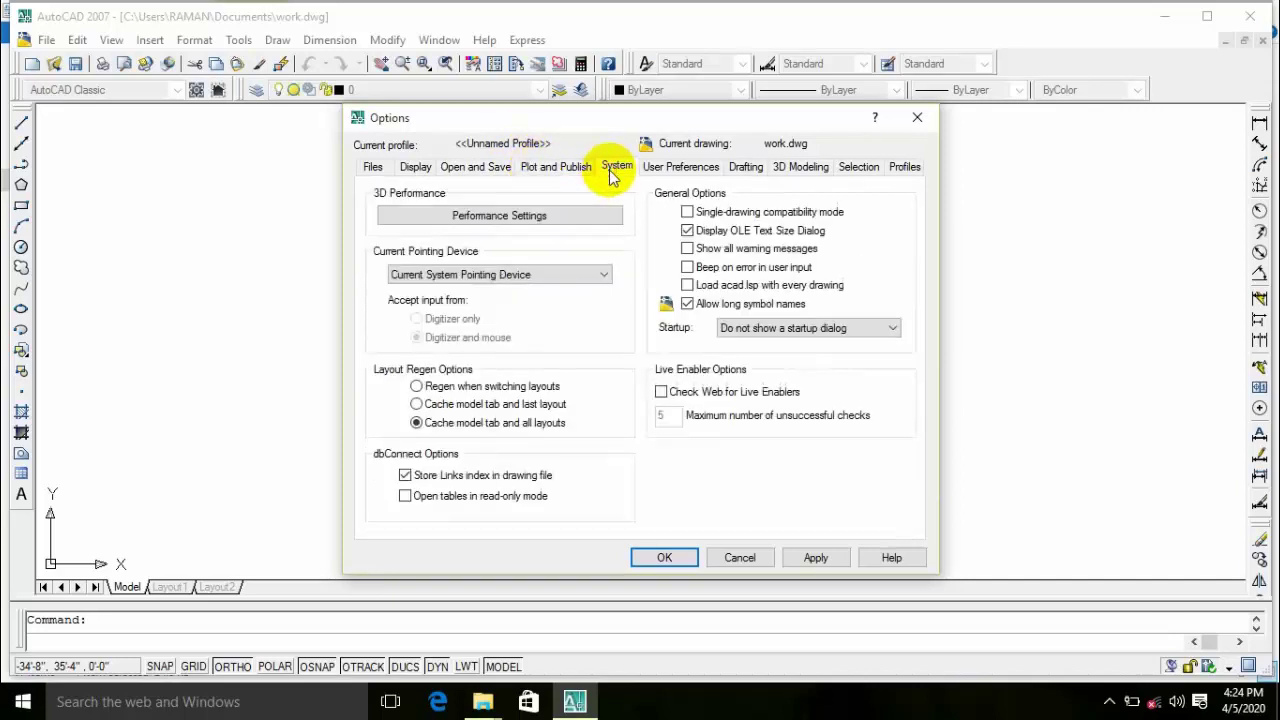
click(663, 167)
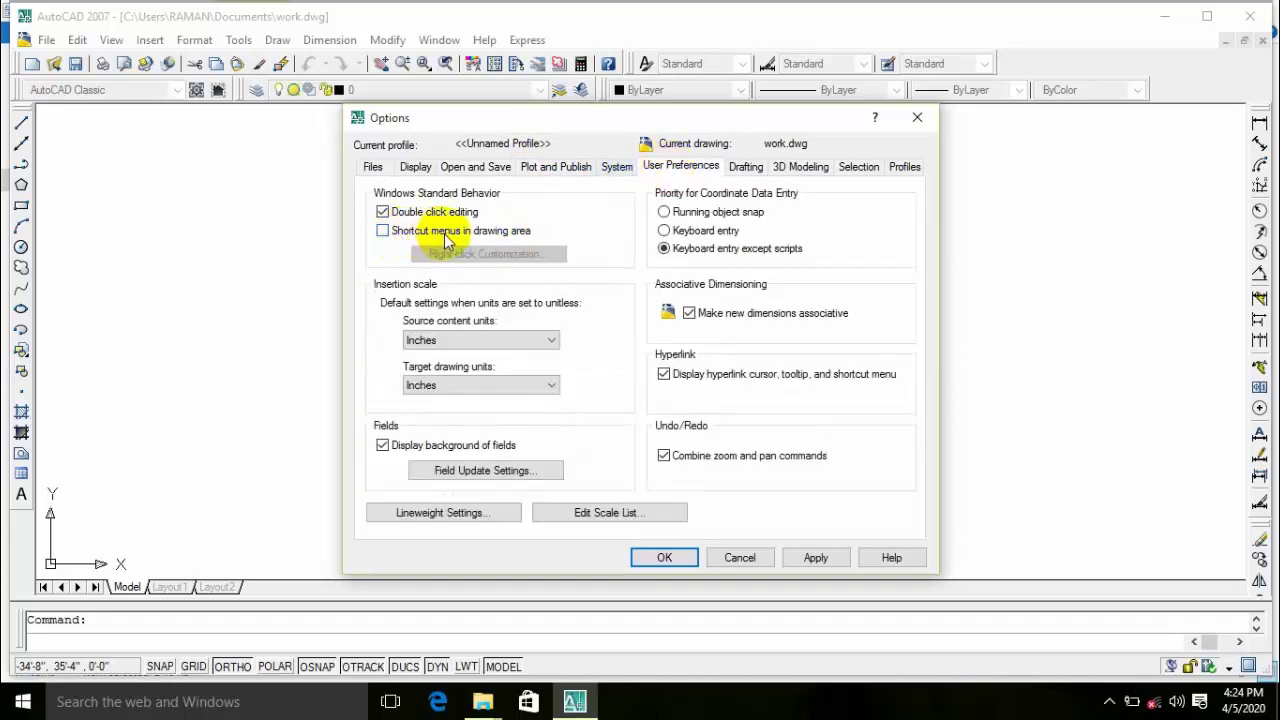
click(425, 235)
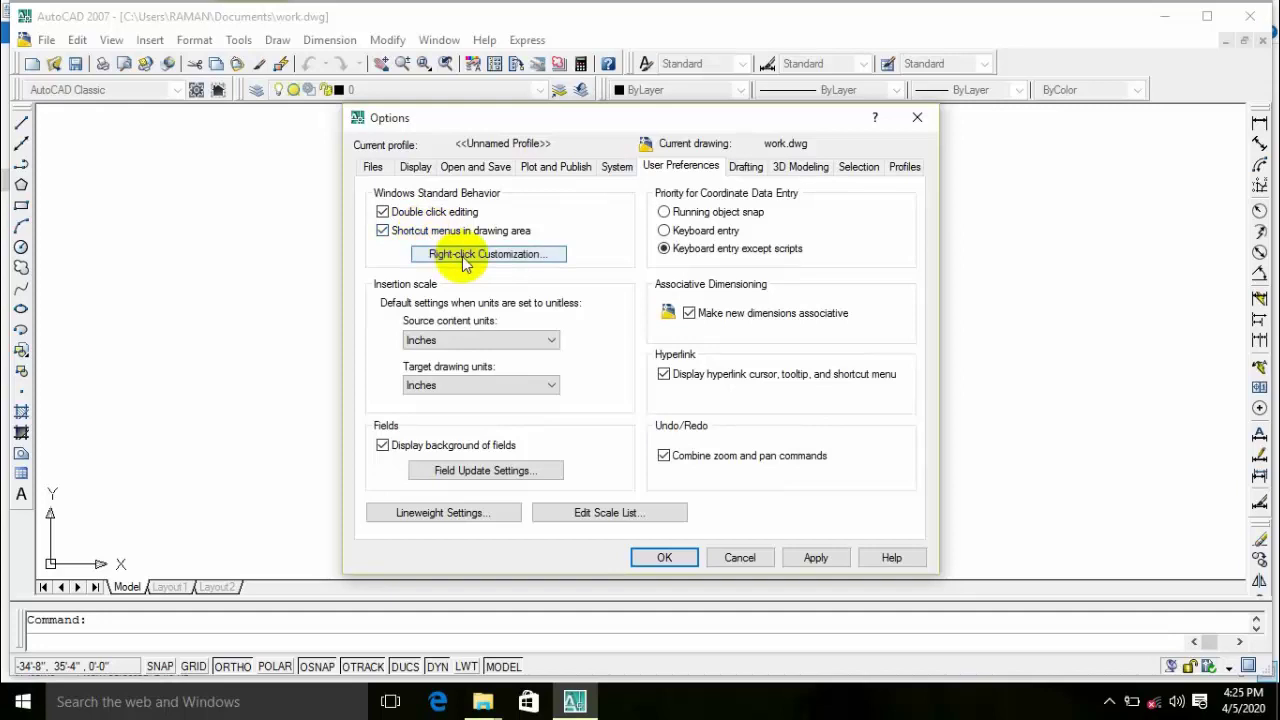
click(463, 259)
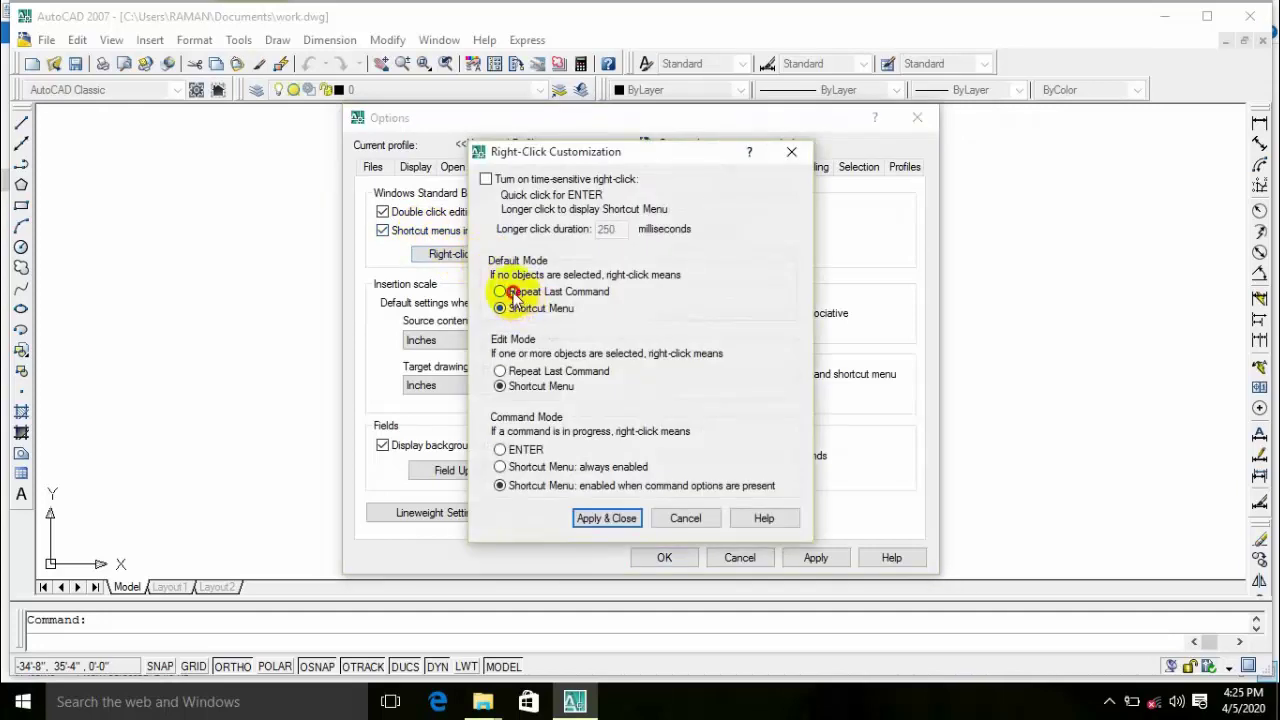
click(512, 292)
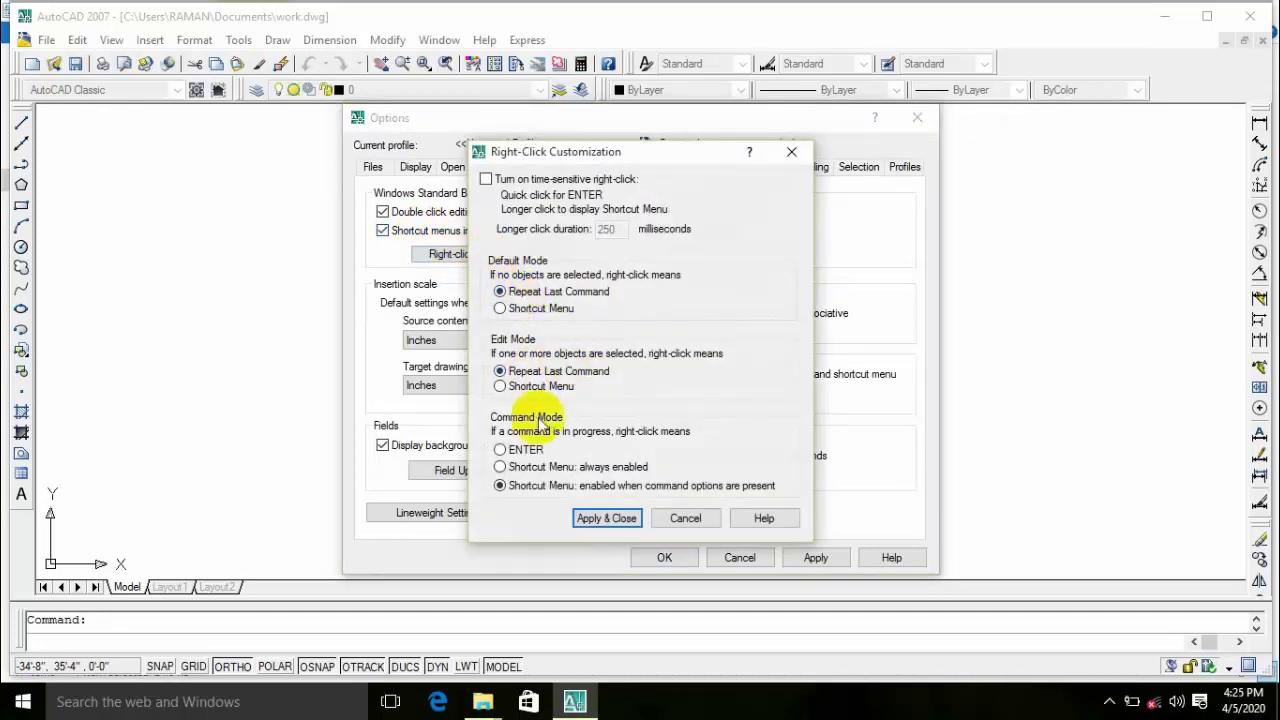
click(500, 450)
click(597, 518)
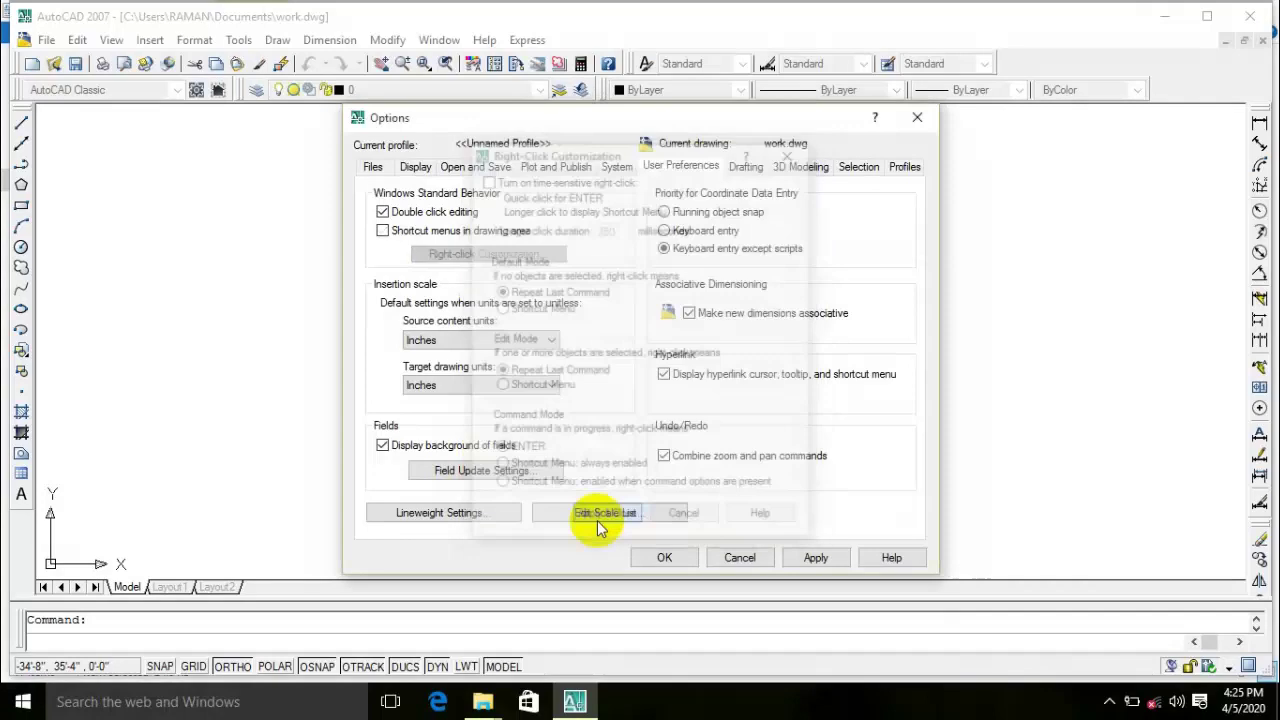
Adjust the pickbox and grip sizes to slightly above mid-range and apply the option changes.
click(747, 167)
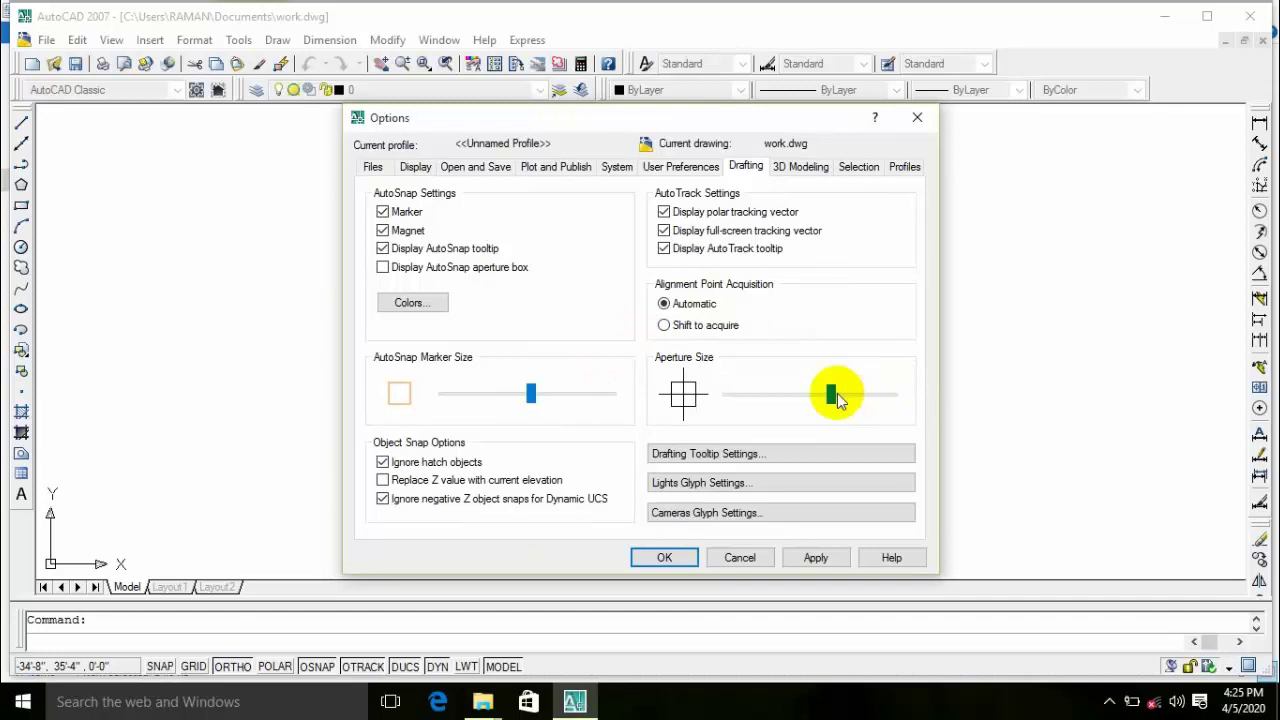
click(798, 167)
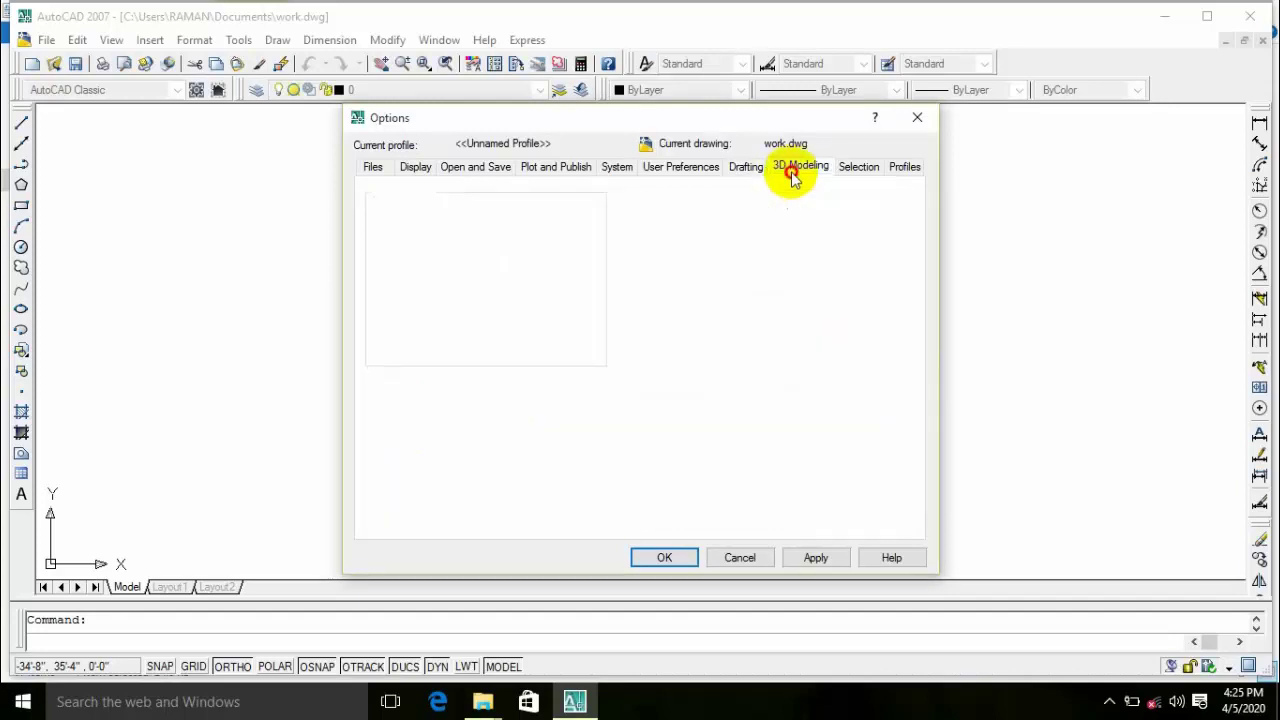
click(857, 167)
mouse_move(538, 229)
mouse_down()
mouse_move(514, 229)
mouse_move(545, 230)
mouse_up()
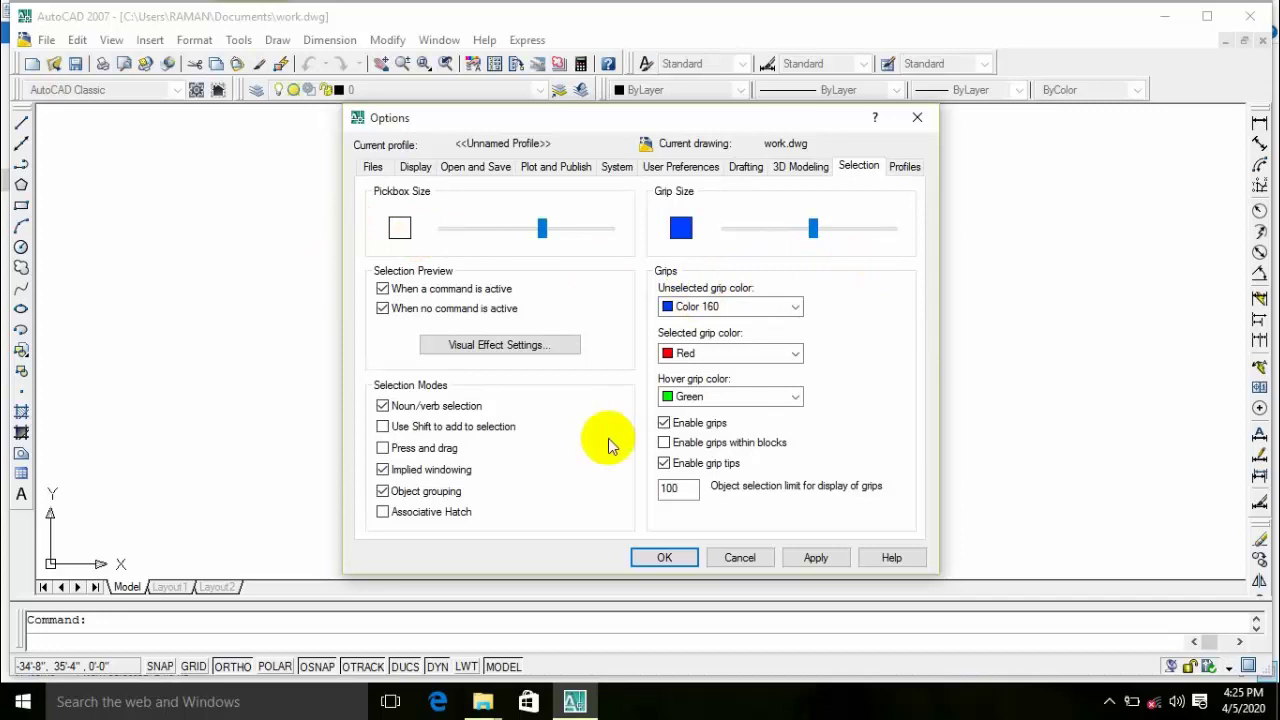
click(812, 560)
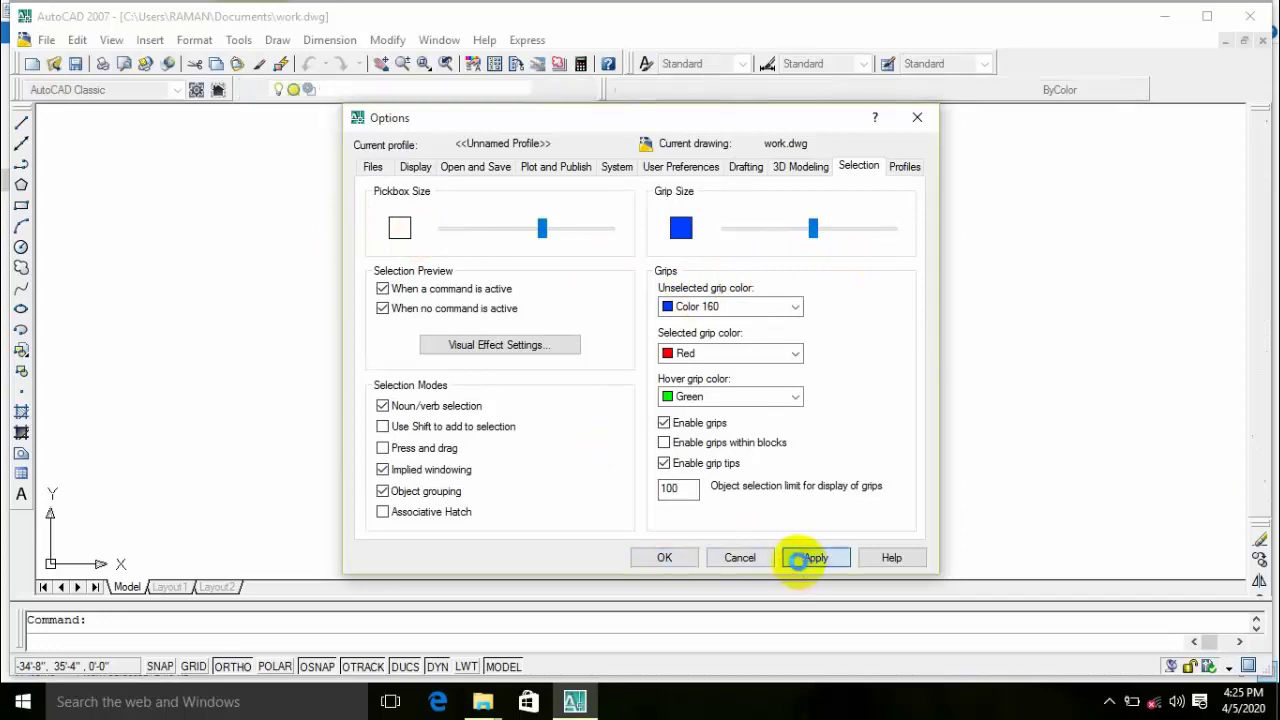
click(663, 560)
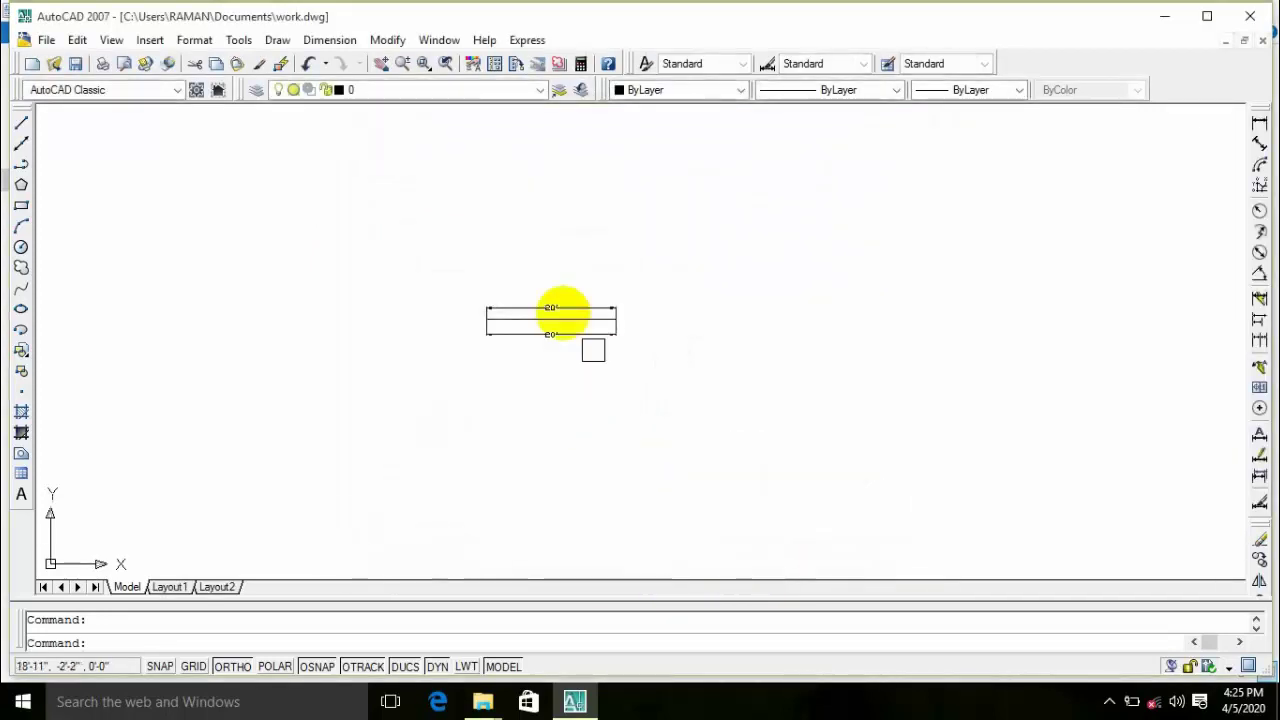
Beside the existing dimensioned line, draw a 25' horizontal line to the right followed by a 25' line straight down.
scroll(640, 353, down, 4)
middle_drag(780, 383, 560, 369)
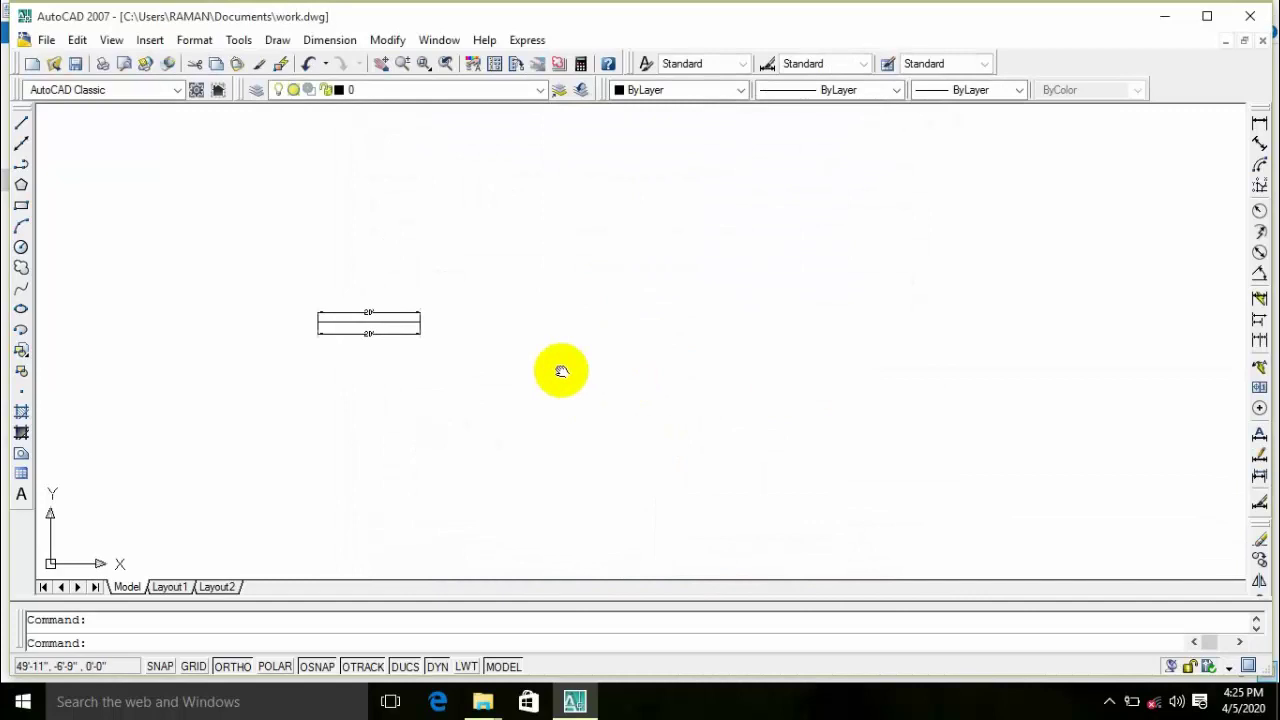
text(l)
key(Return)
click(540, 244)
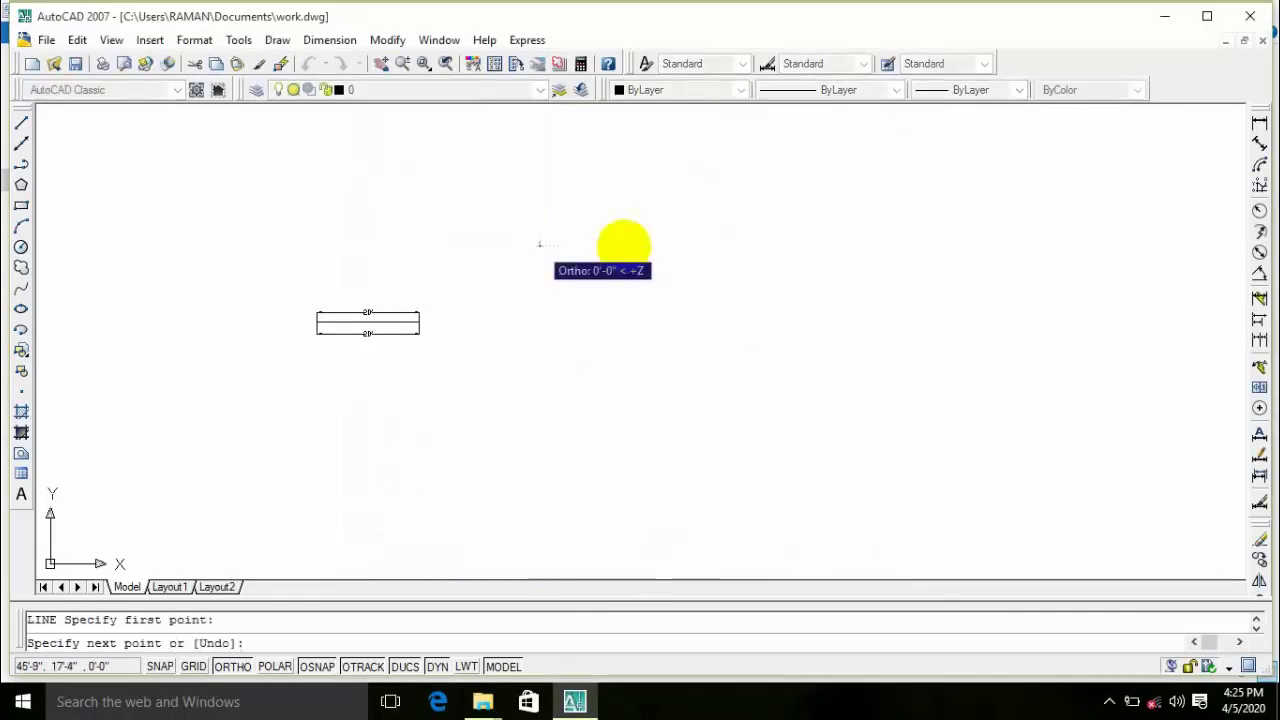
text(25)
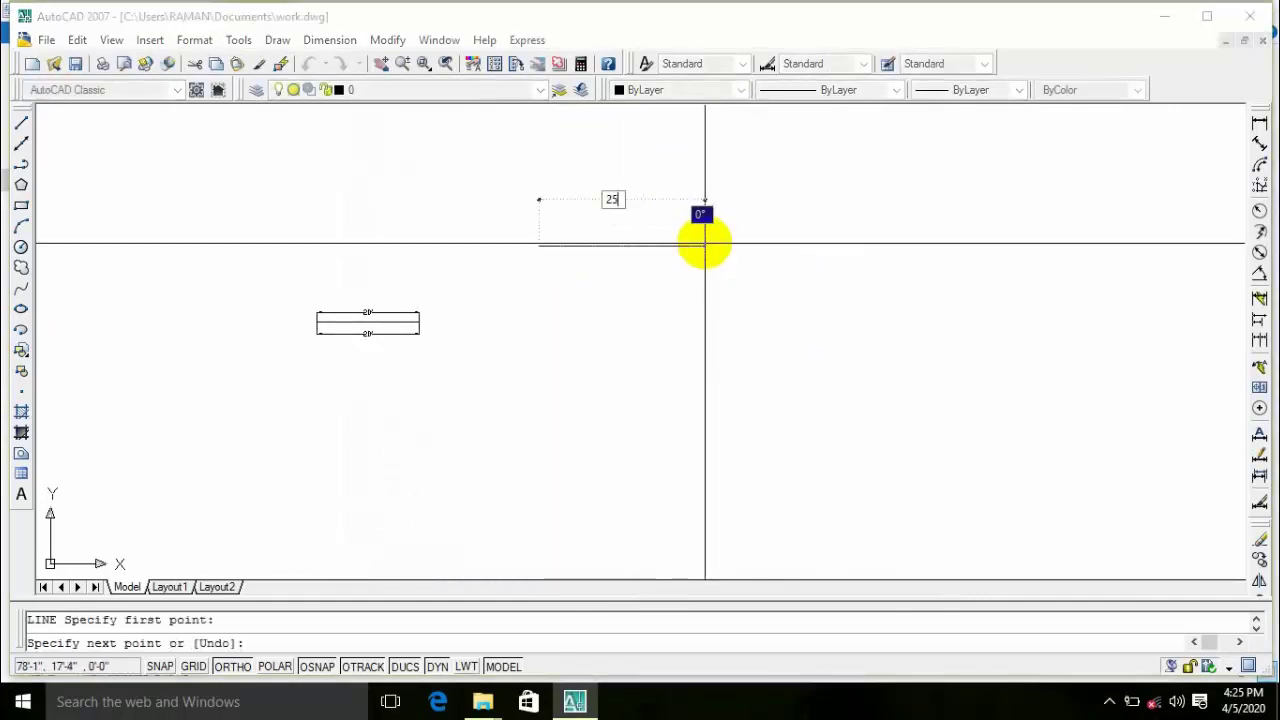
text(')
key(Return)
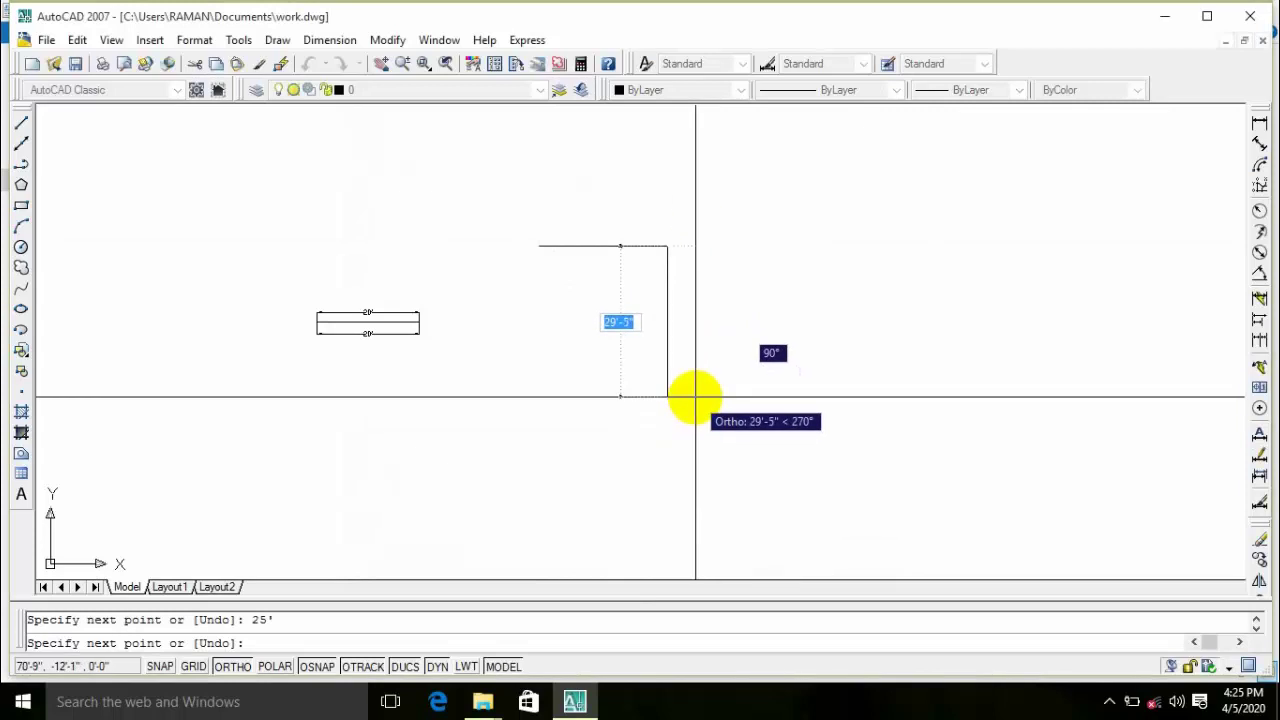
text(25)
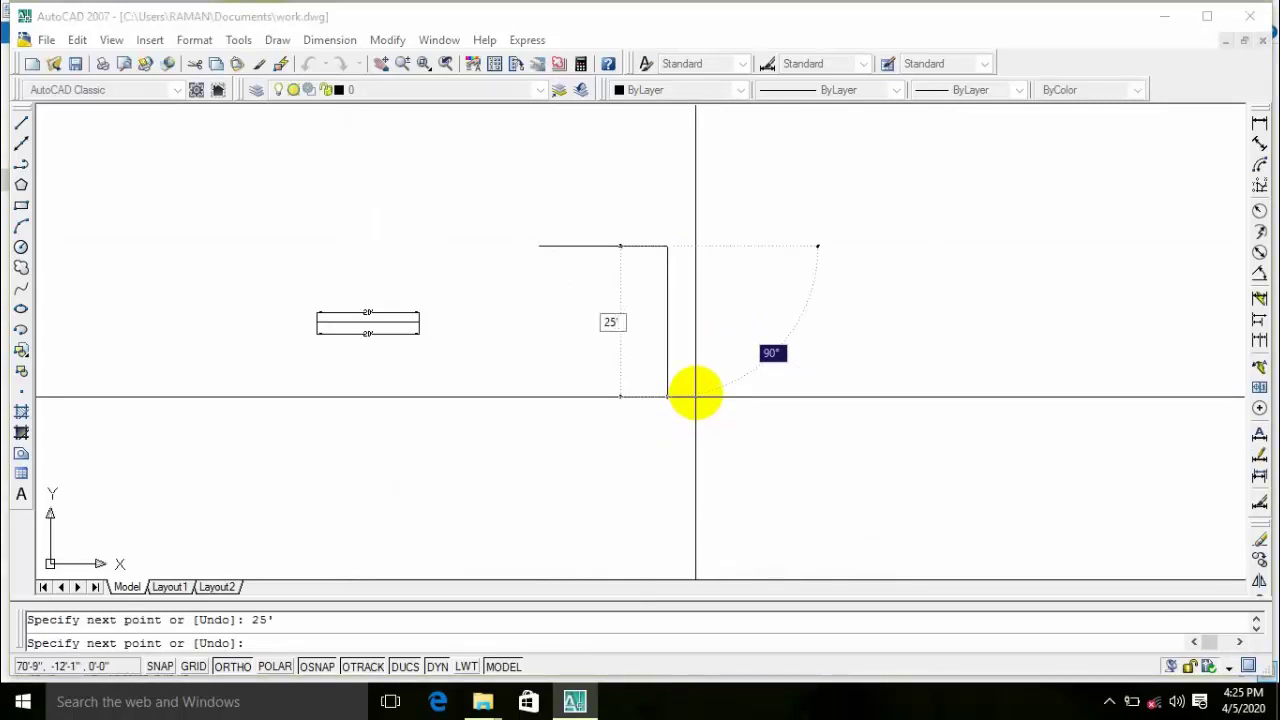
key(Return)
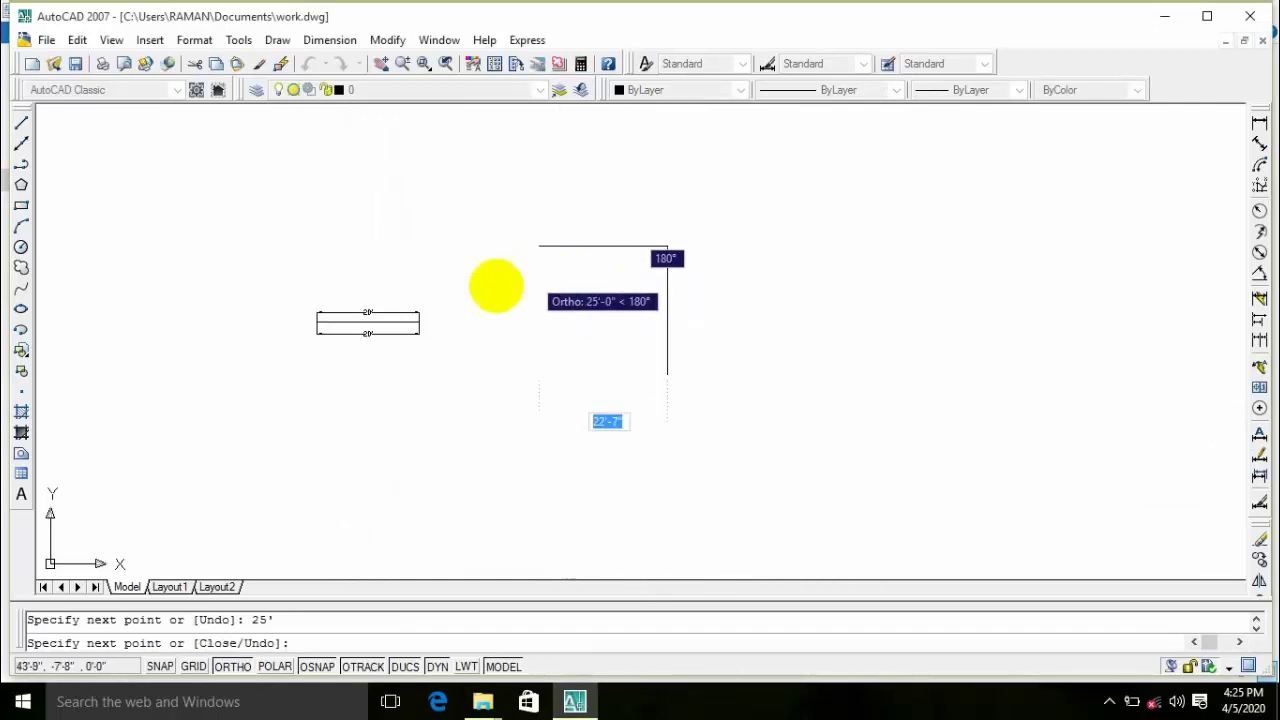
Complete the square with a bottom edge aligned to the starting corner and a vertical edge back to the start point.
scroll(494, 286, up, 3)
click(579, 255)
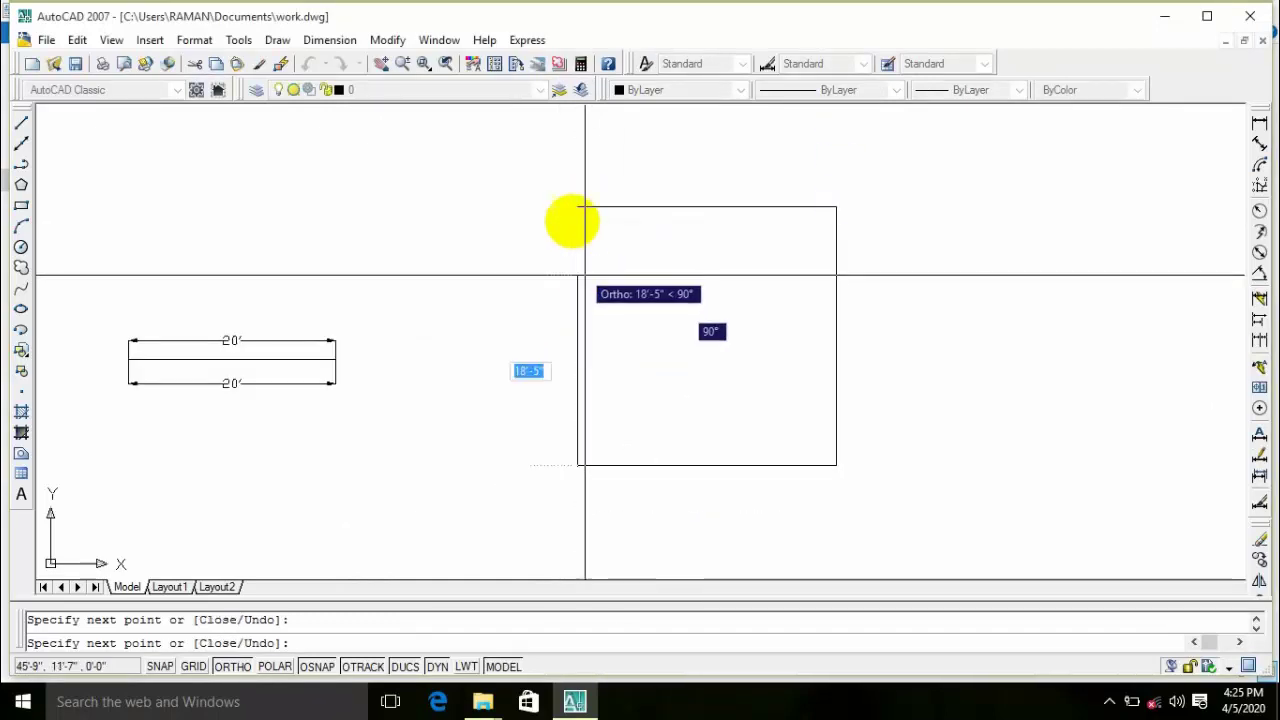
click(578, 206)
key(Return)
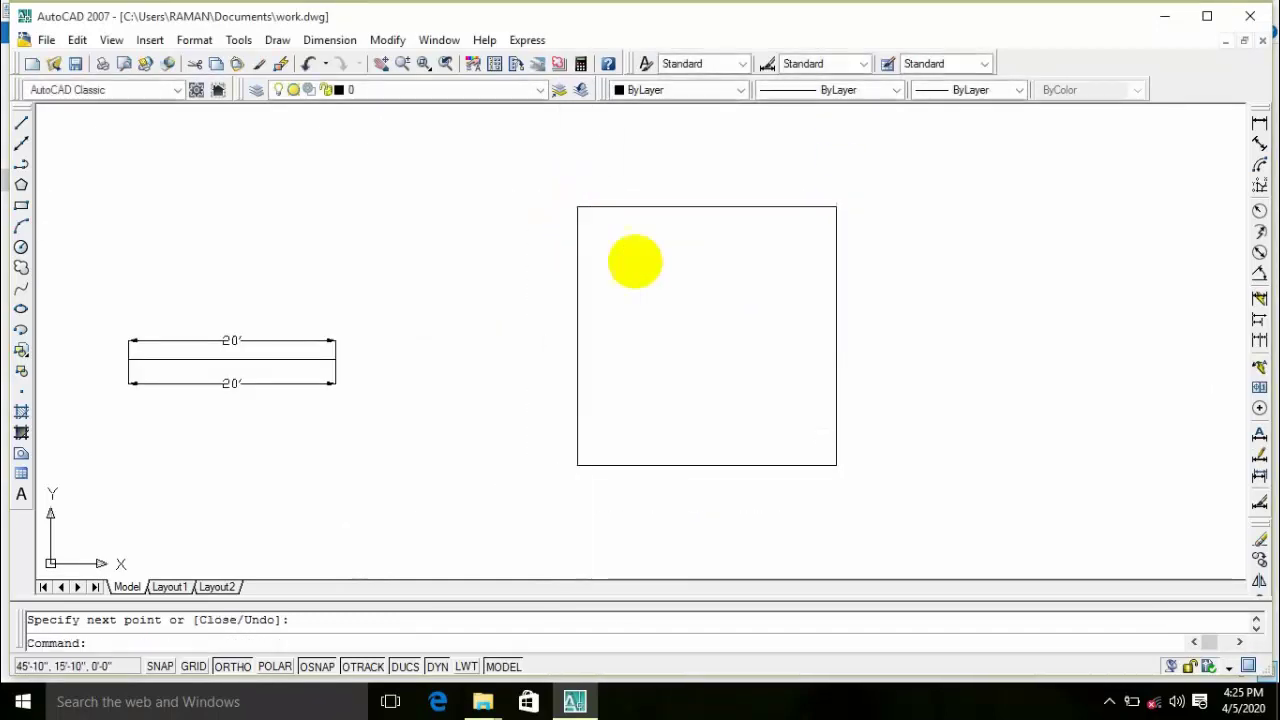
Add a linear dimension above the top edge of the square between its two upper corners.
scroll(695, 322, down, 2)
mouse_move(694, 309)
middle_down()
mouse_move(663, 309)
mouse_move(649, 286)
middle_up()
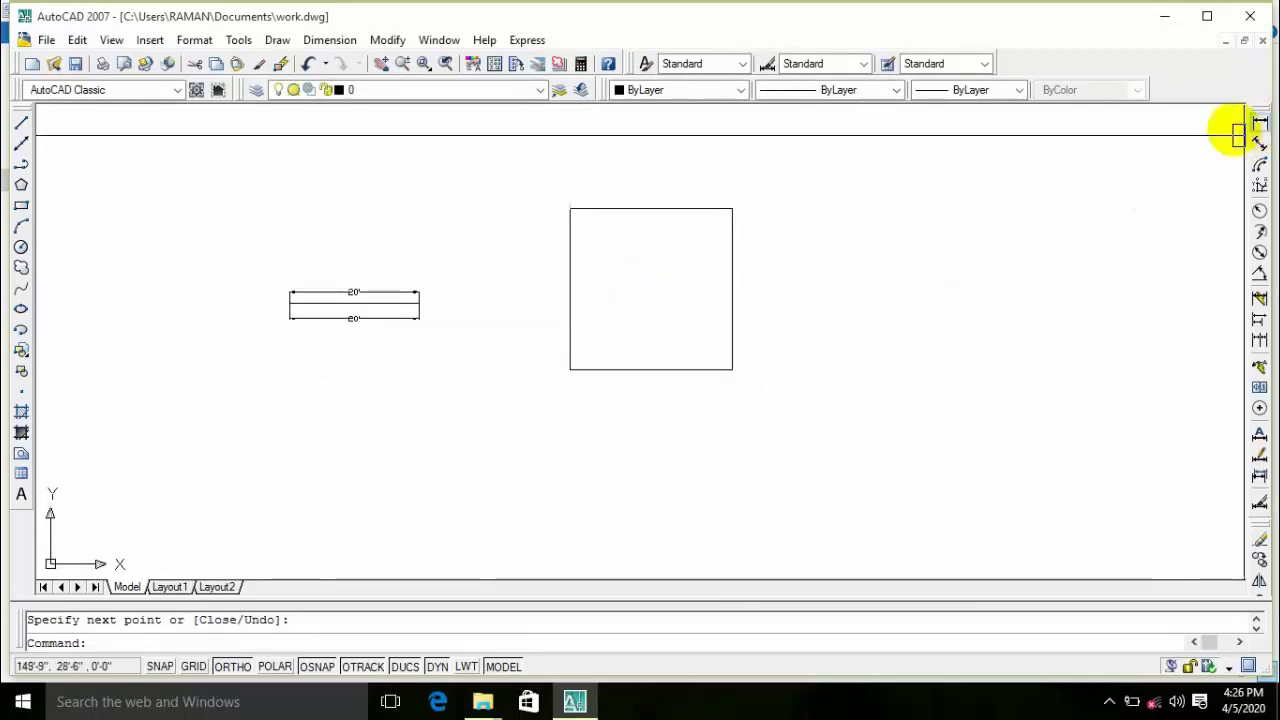
click(1260, 121)
click(570, 208)
click(732, 208)
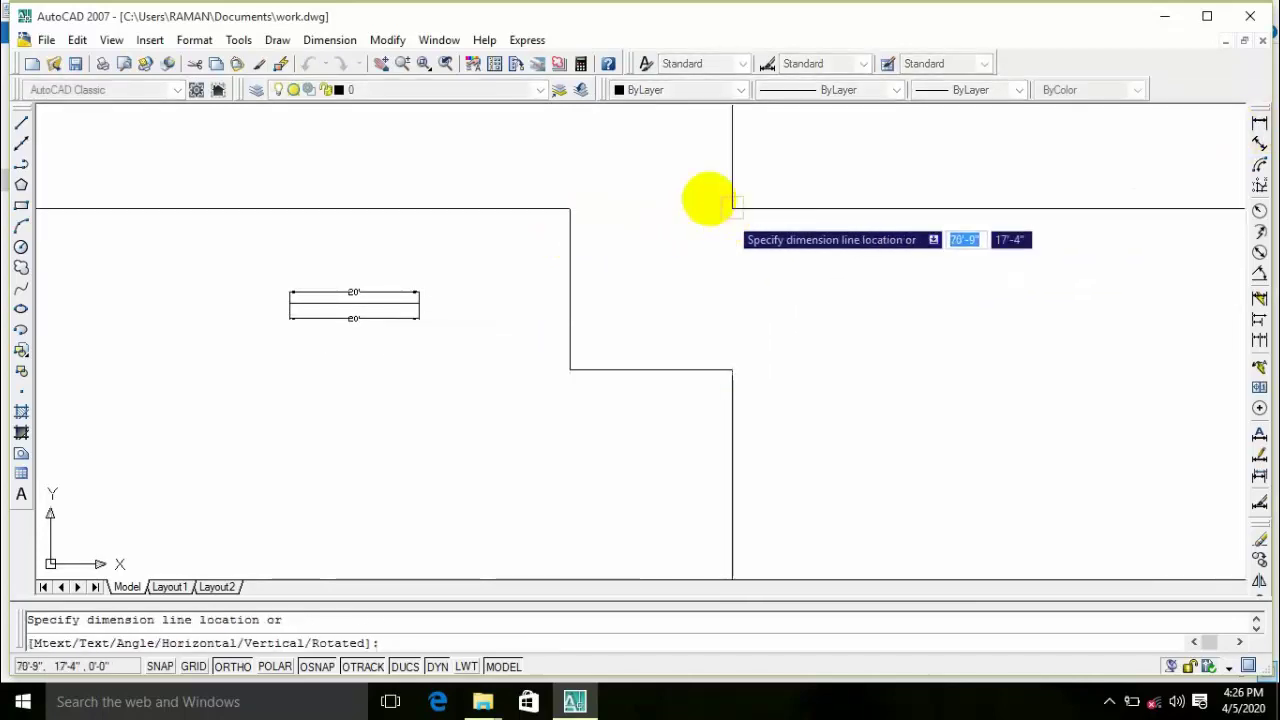
click(697, 180)
key(Return)
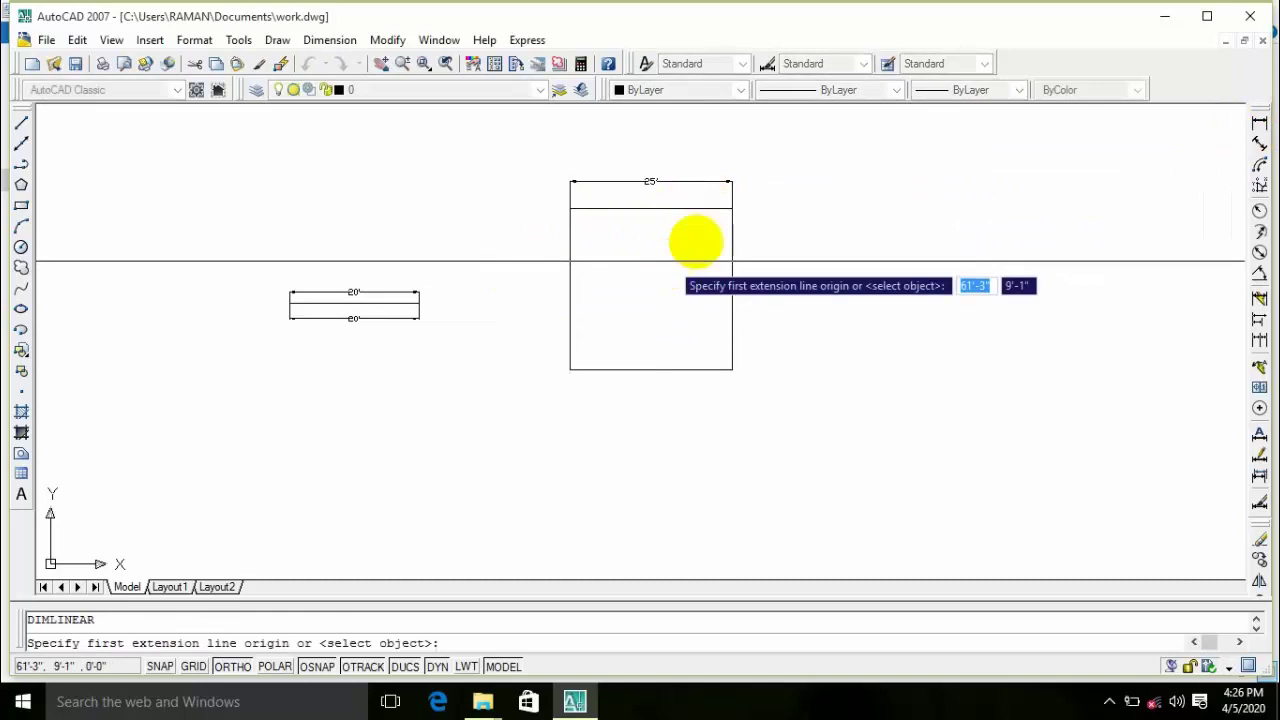
click(732, 210)
click(734, 353)
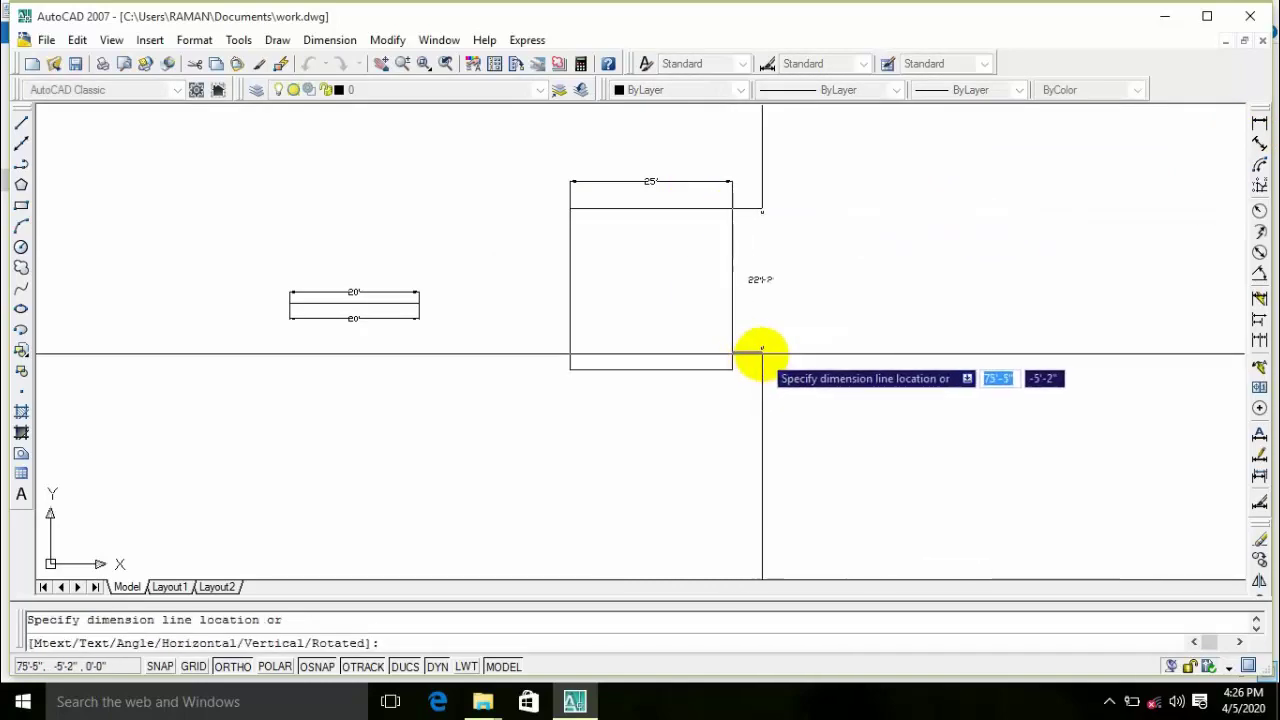
key(Escape)
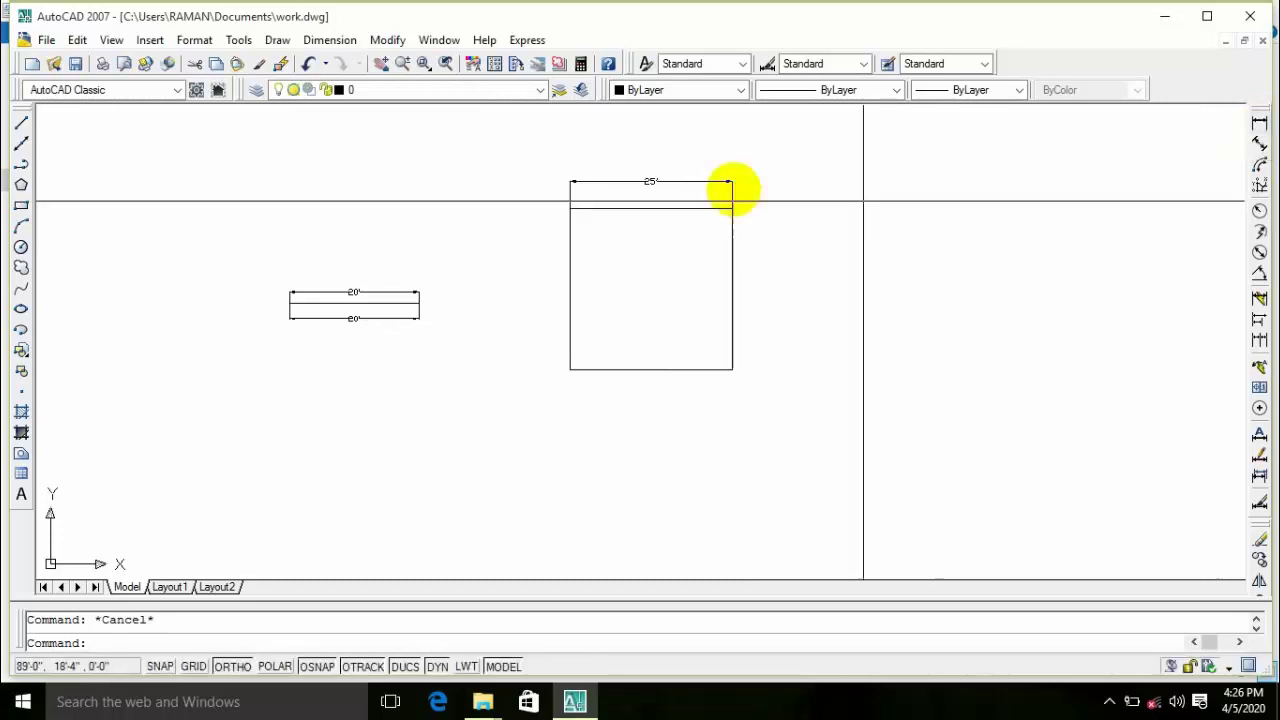
click(330, 42)
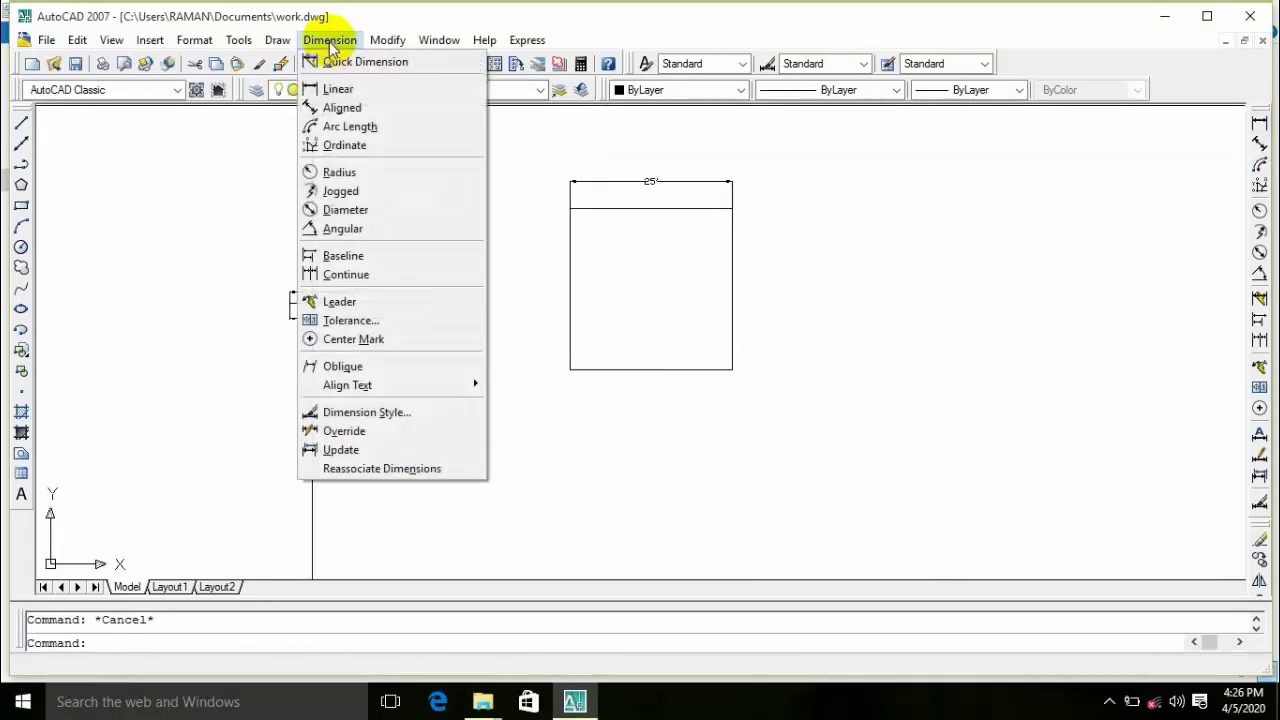
click(338, 89)
key(Escape)
key(Escape)
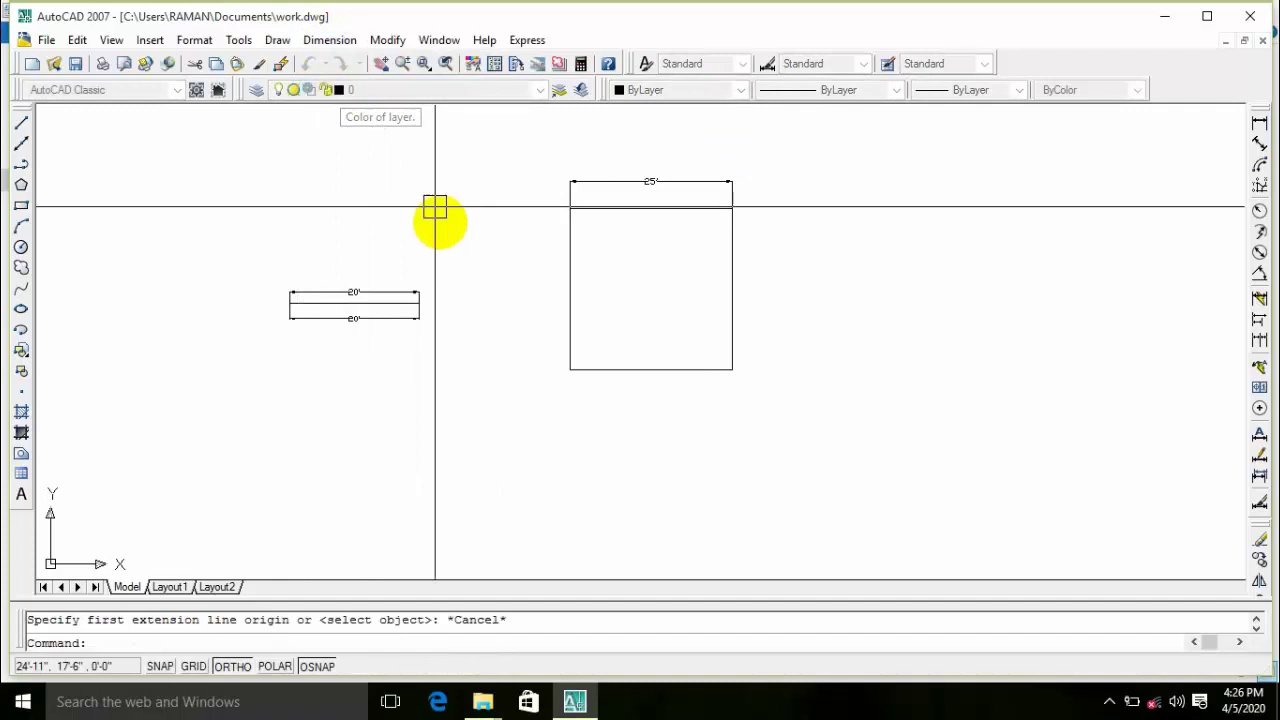
Add a linear dimension outside the square's right edge, between its upper-right and lower-right corners.
click(1260, 124)
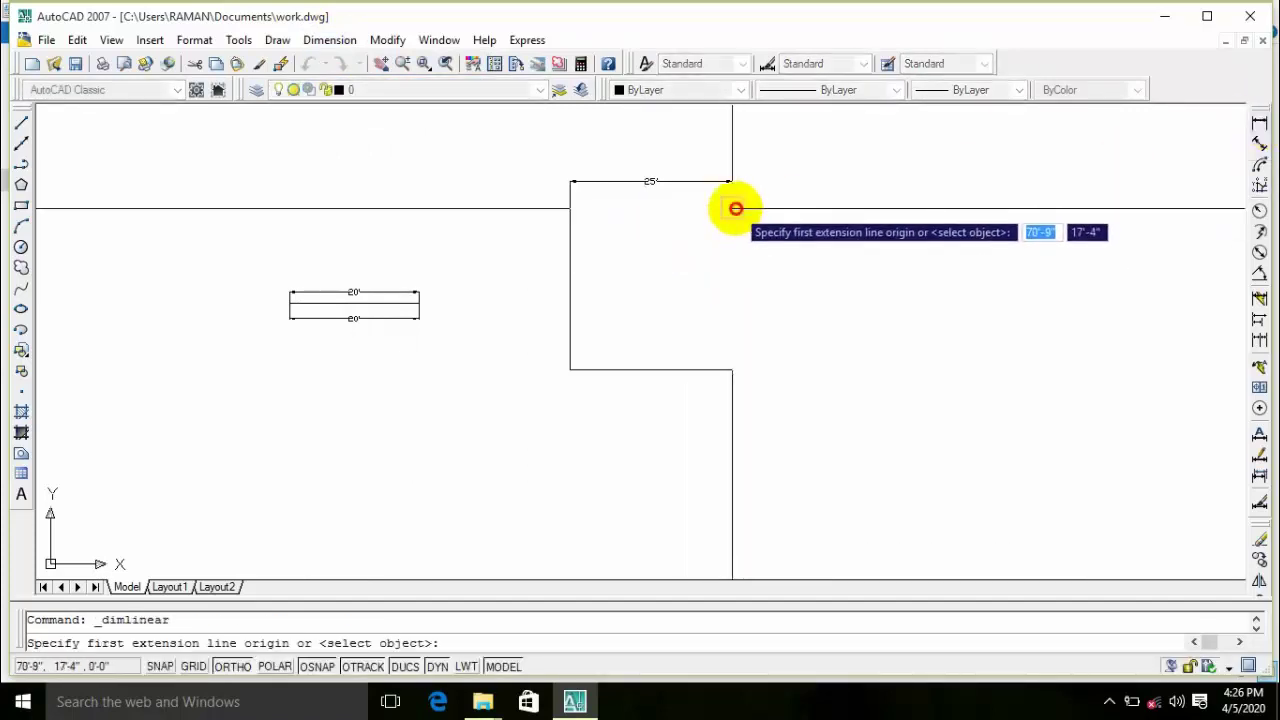
click(733, 208)
click(733, 370)
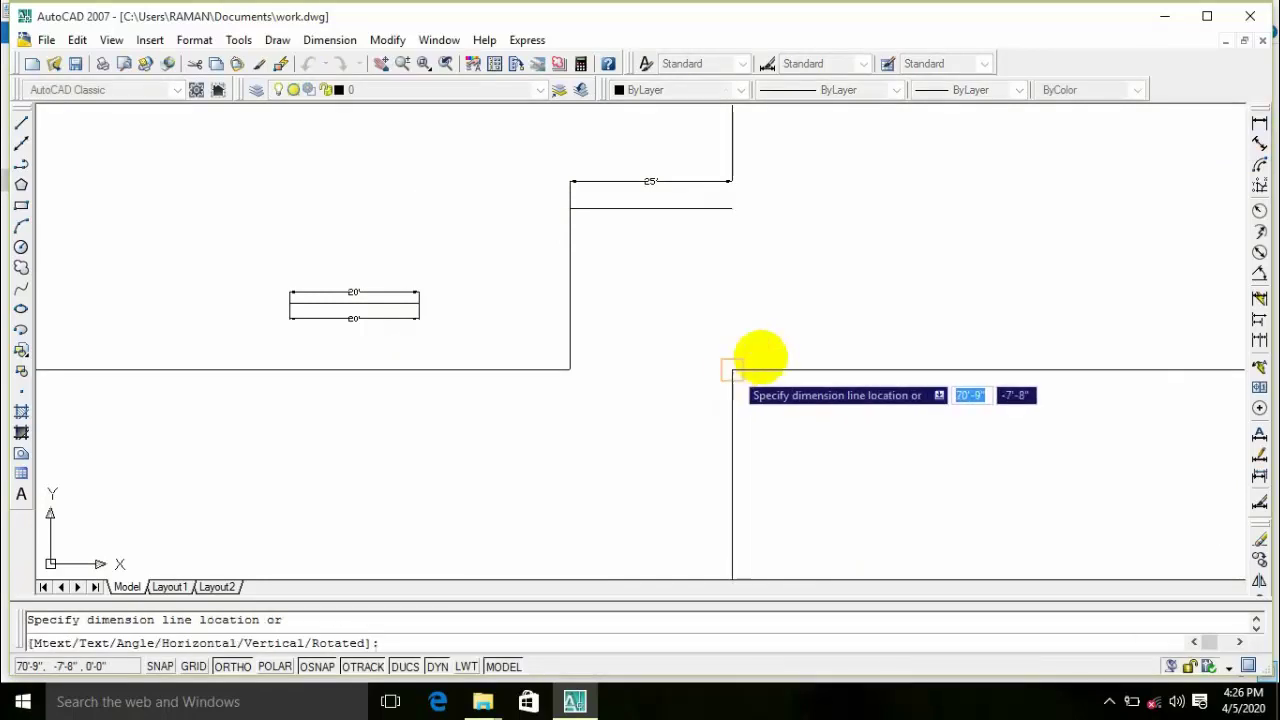
scroll(760, 340, up, 5)
click(777, 338)
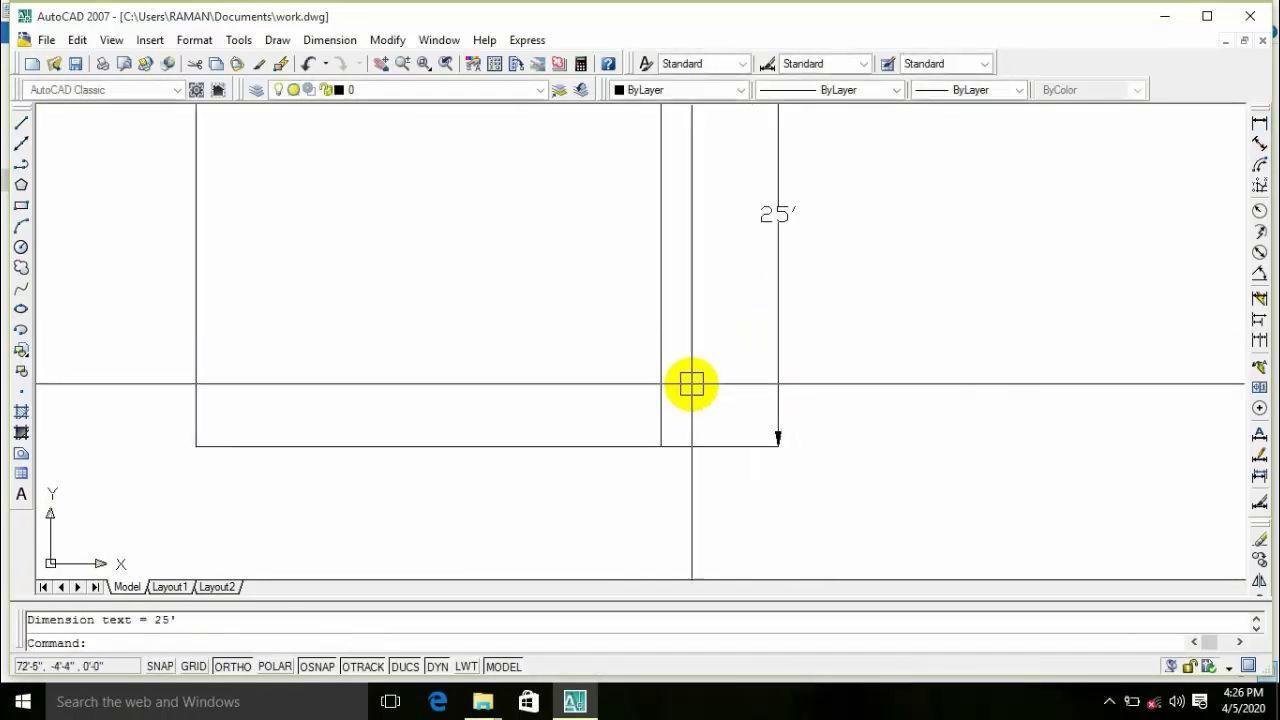
Add a linear dimension below the square's bottom edge, between its two lower corners.
scroll(670, 388, down, 5)
scroll(763, 371, up, 2)
key(Return)
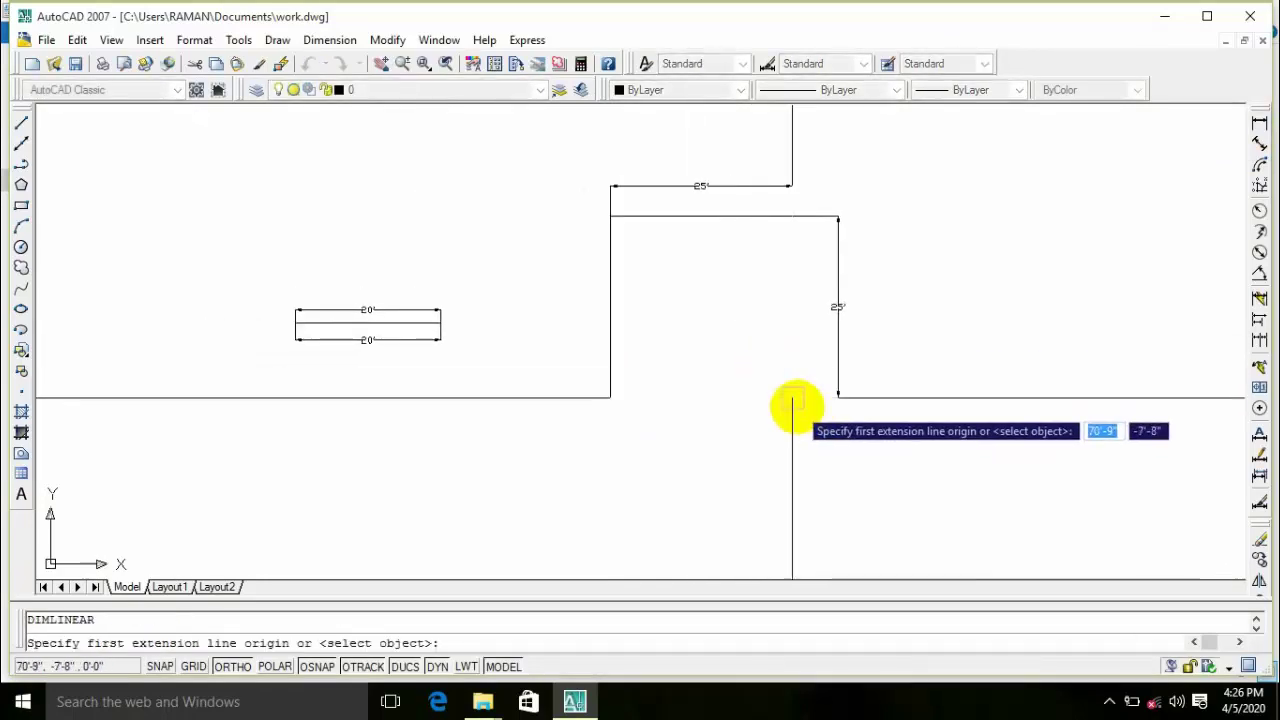
click(793, 398)
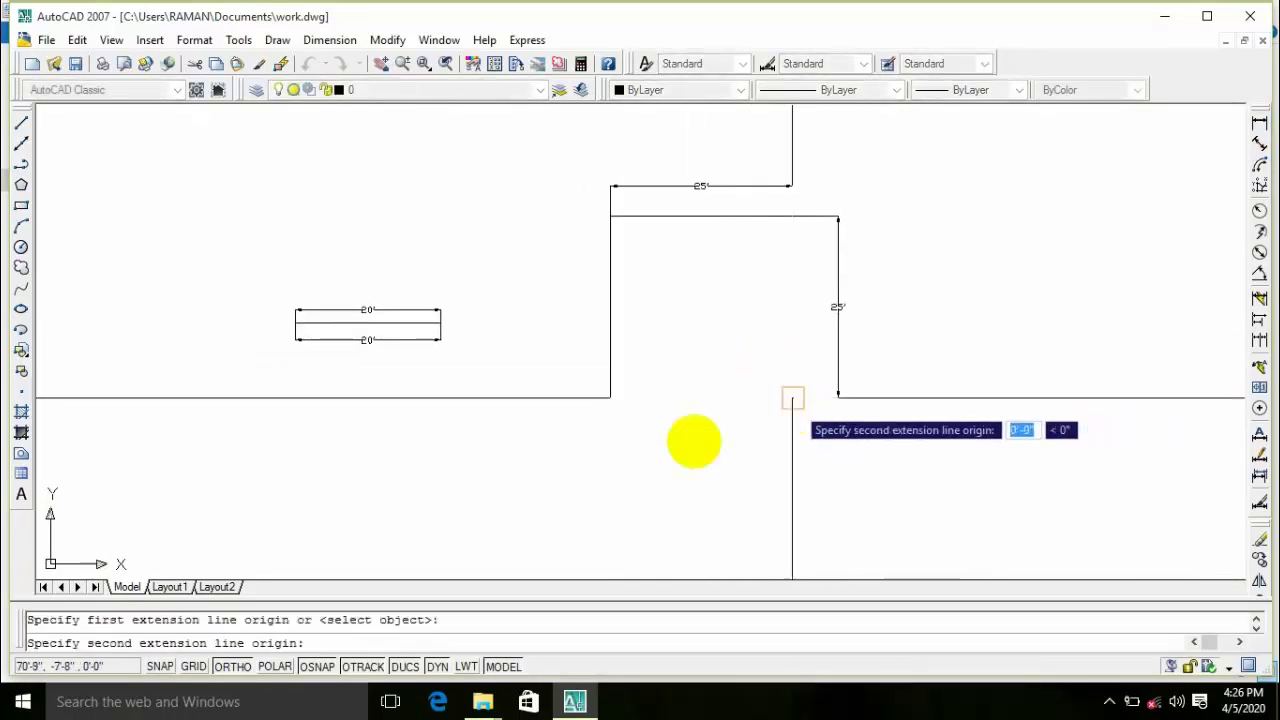
click(603, 400)
click(646, 433)
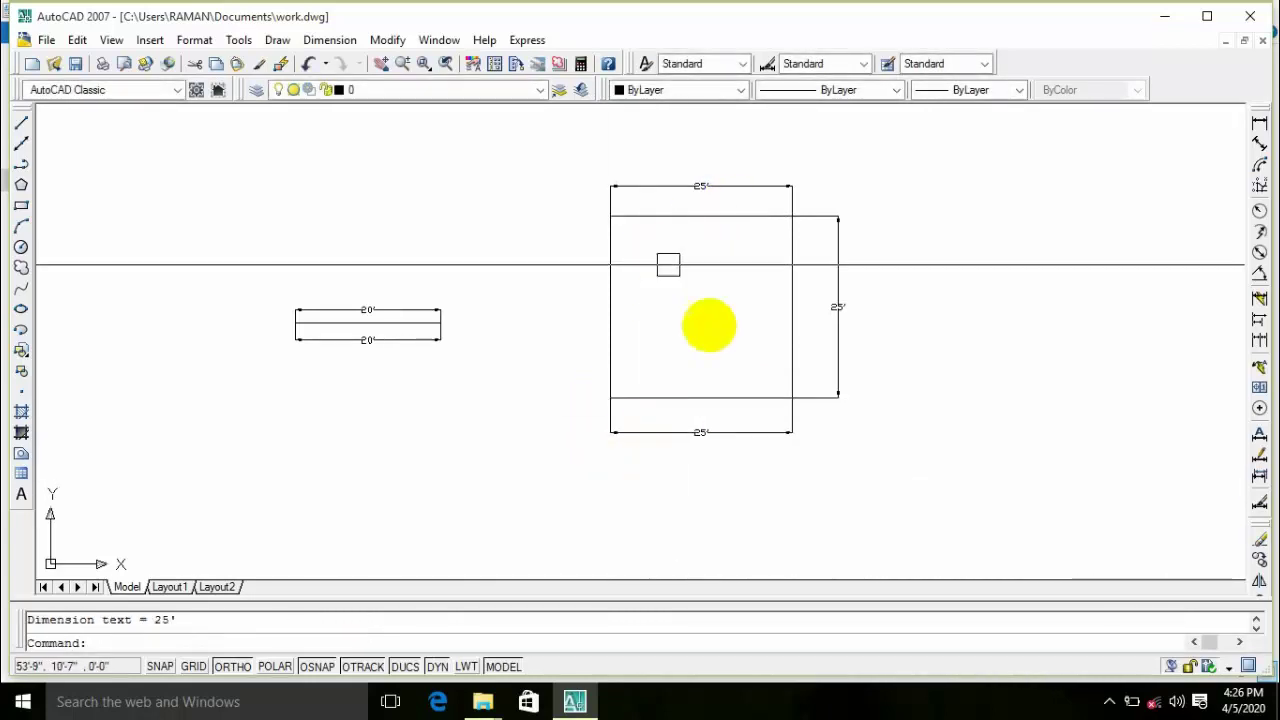
Add a linear dimension outside the square's left edge, between its upper-left and lower-left corners.
scroll(628, 292, up, 2)
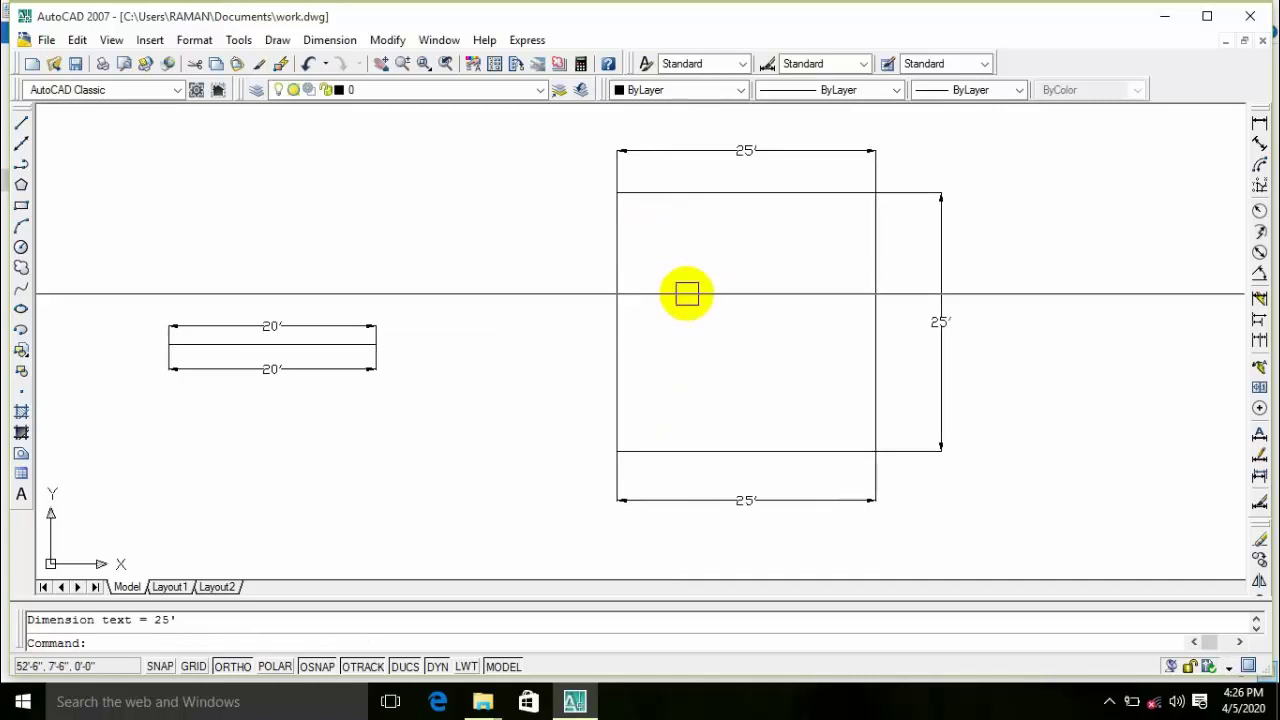
key(Return)
click(612, 195)
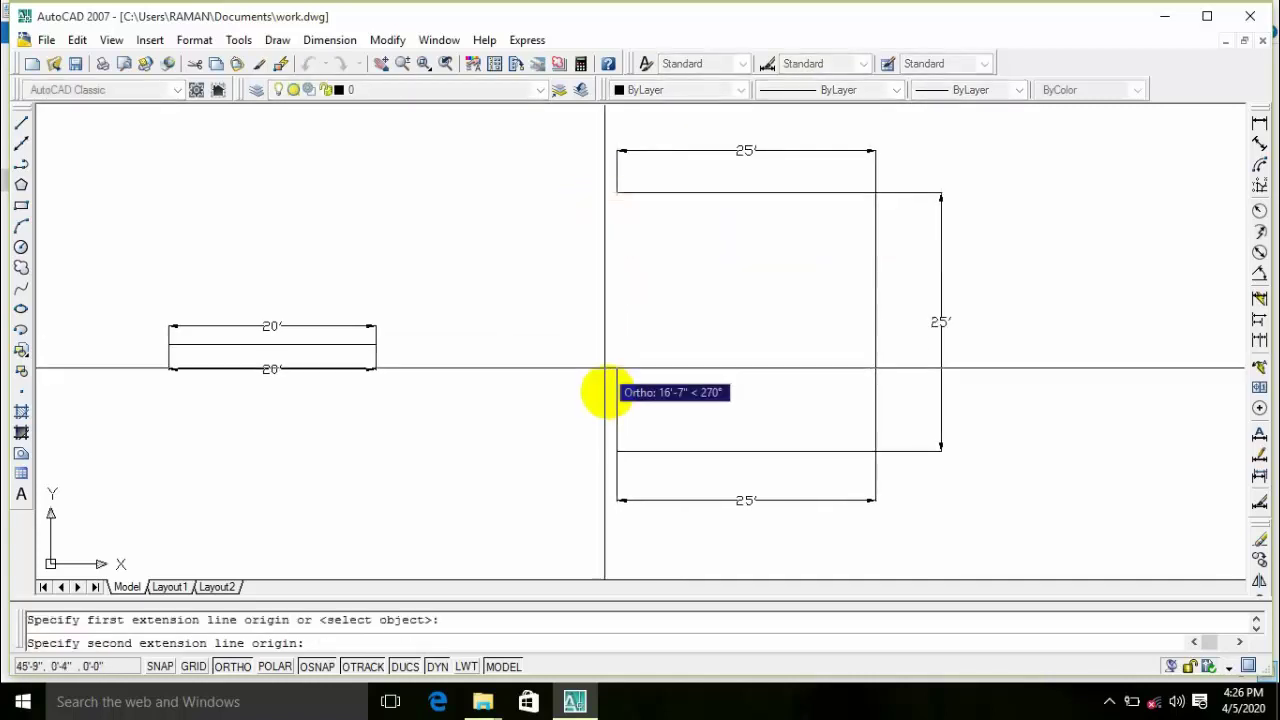
click(615, 449)
click(577, 377)
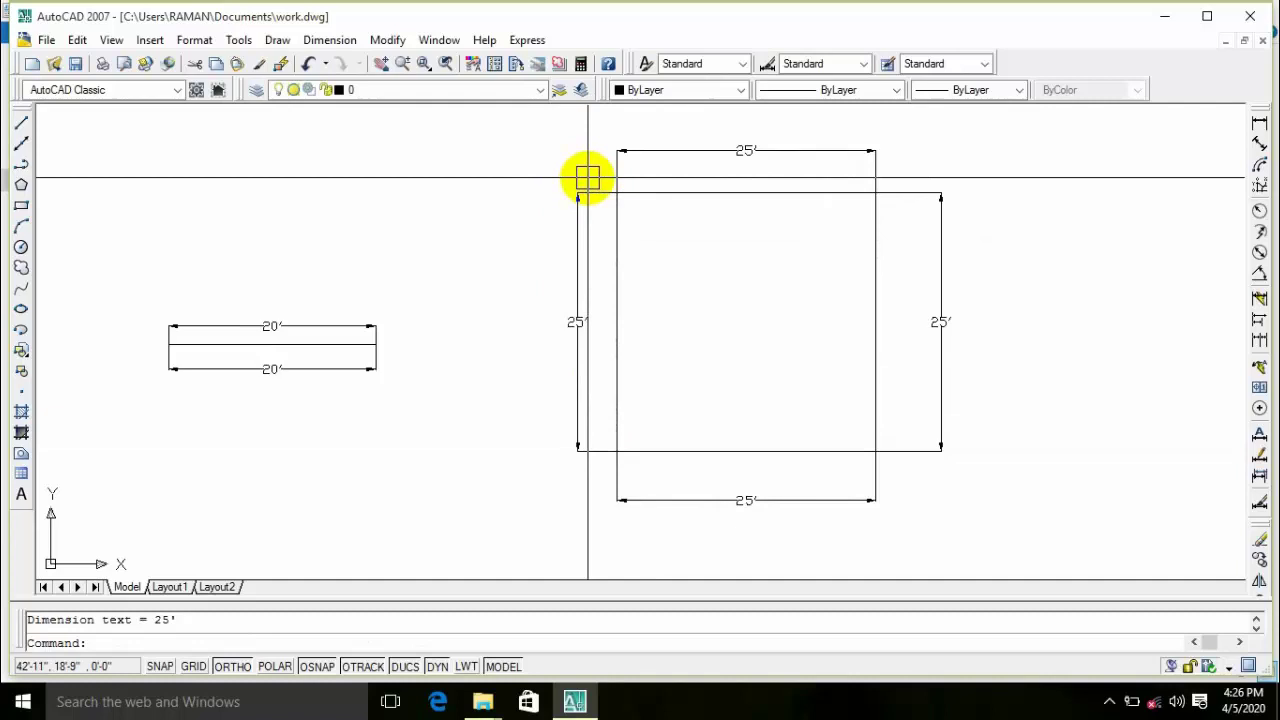
scroll(750, 285, down, 2)
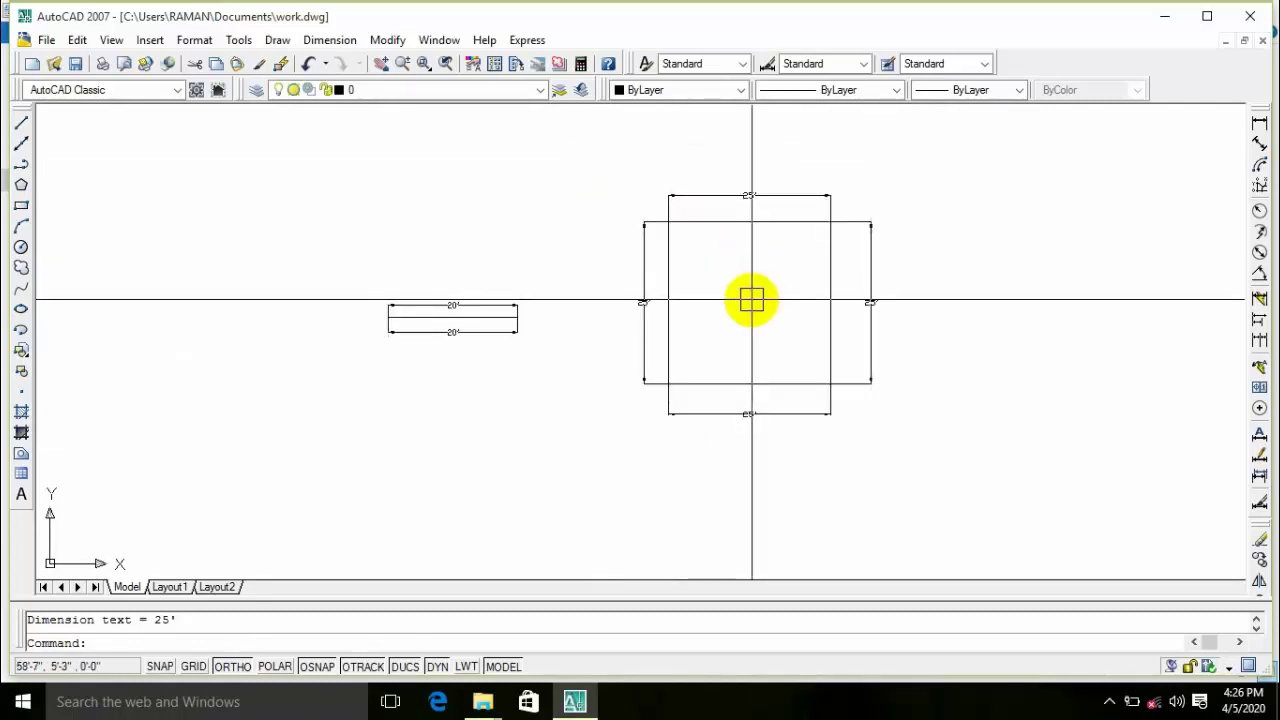
middle_drag(749, 297, 685, 313)
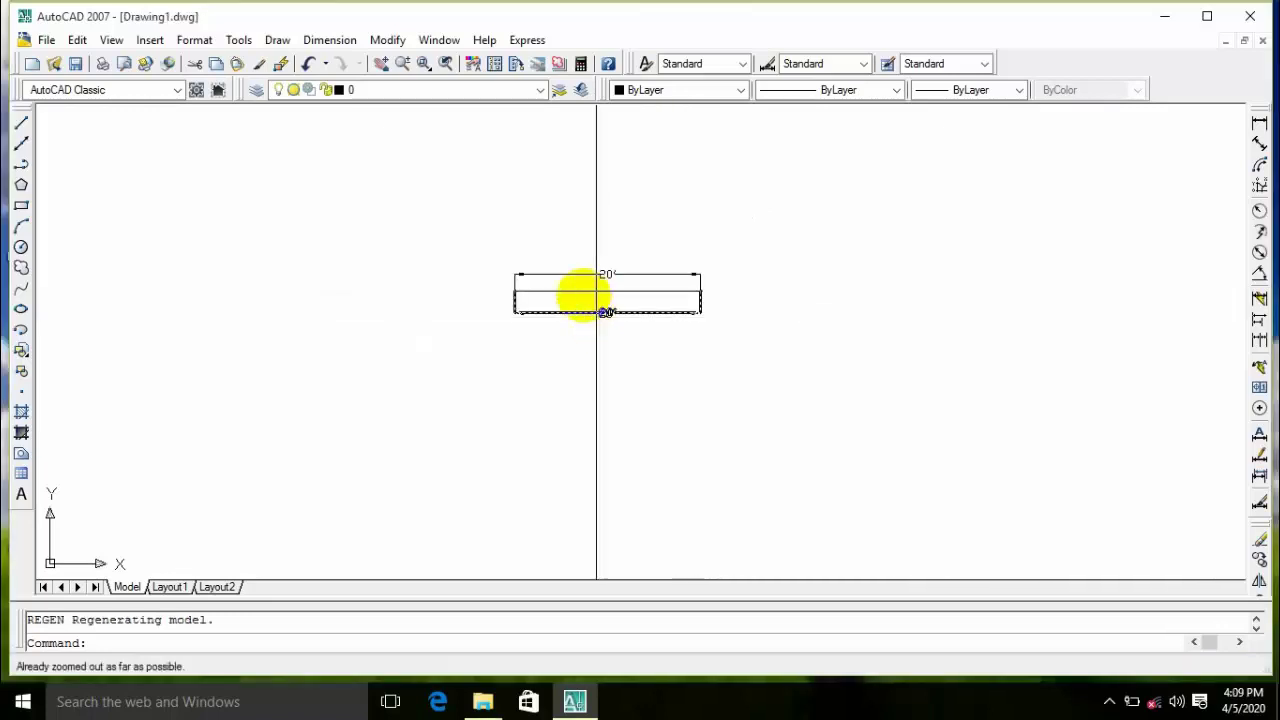
scroll(597, 312, up, 1)
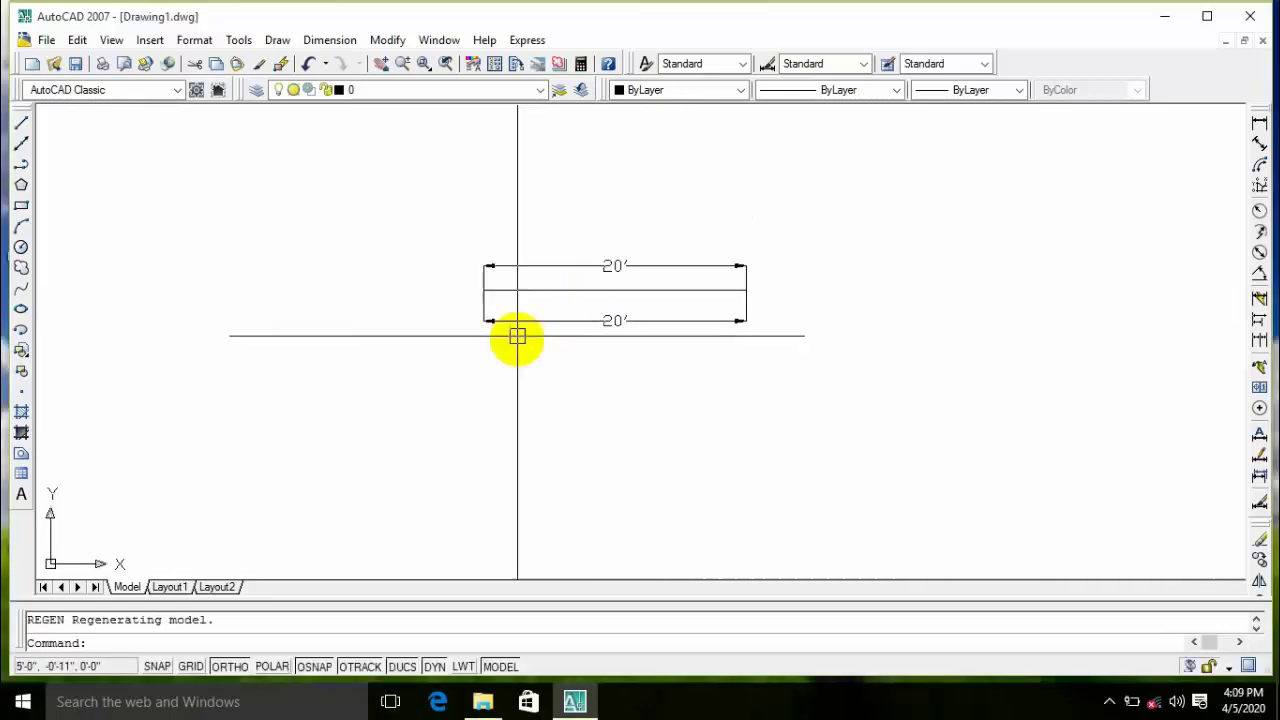